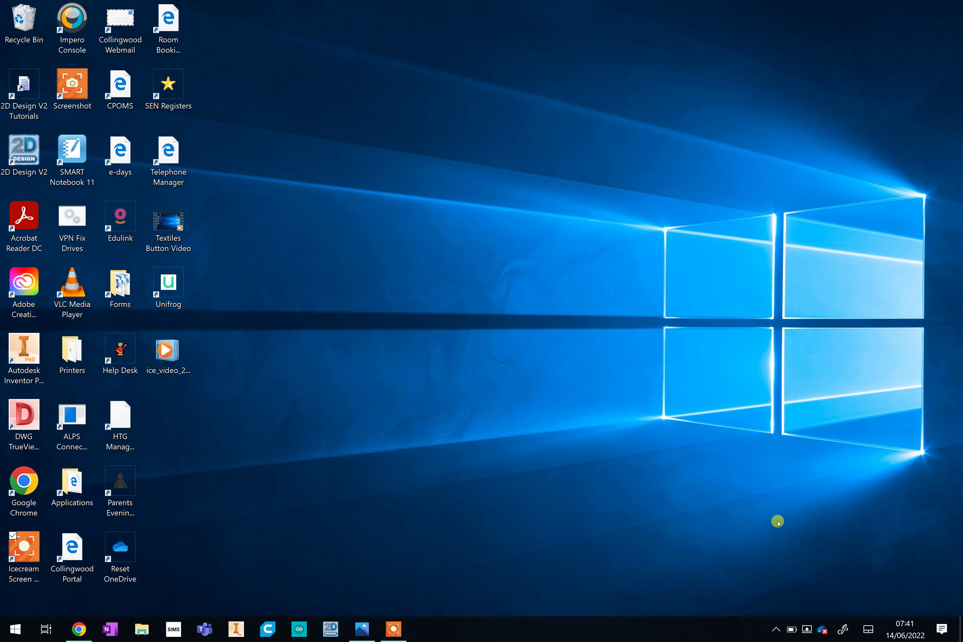
Step: Bring the reference photo image.png, the lattice cityscape garment, into view in Microsoft Photos
click(364, 621)
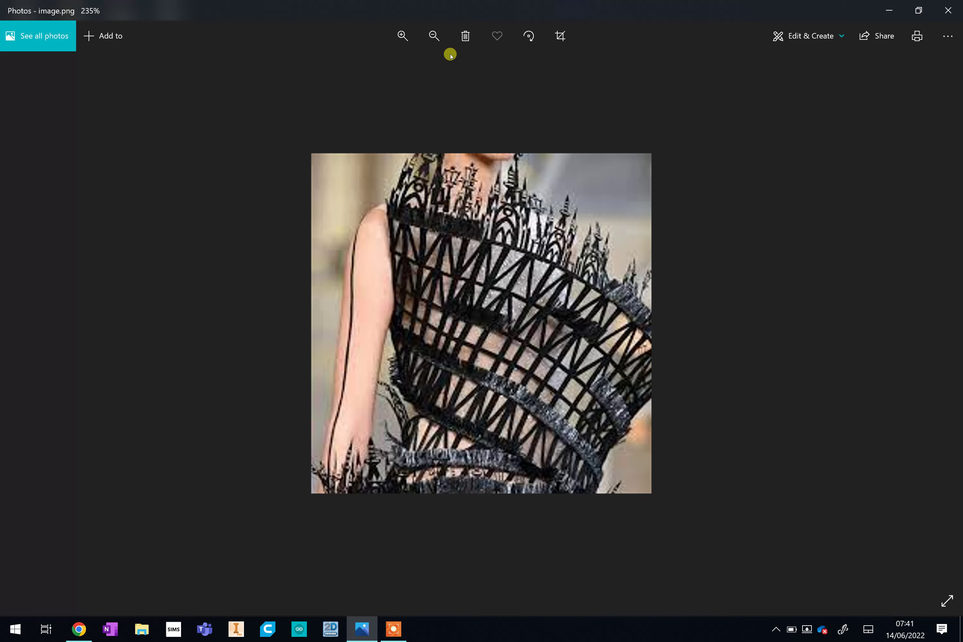
Step: Minimize the reference photo and launch 2D Design V2 to a blank Untitled1 sheet
click(889, 13)
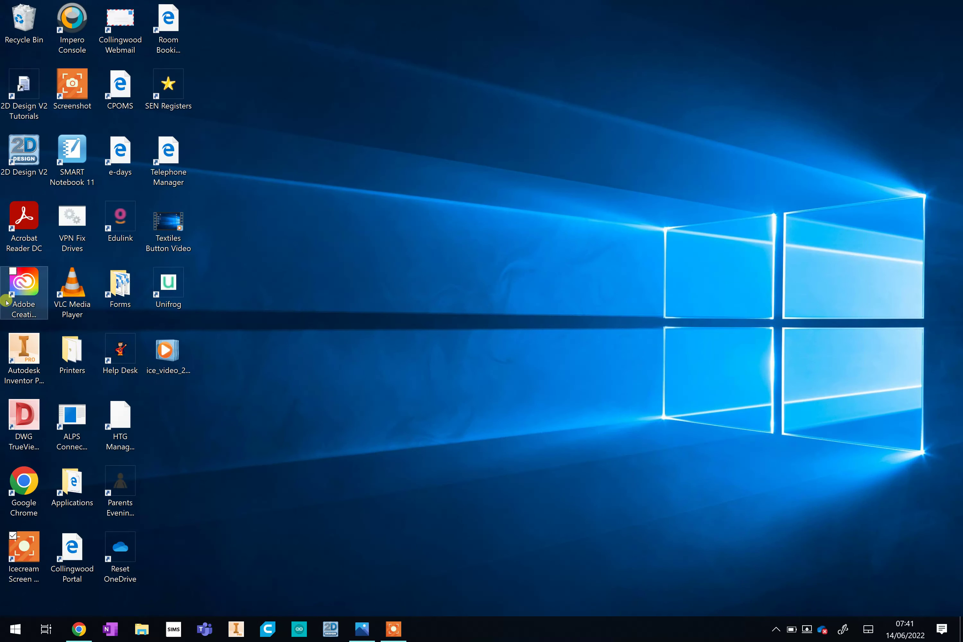
click(40, 162)
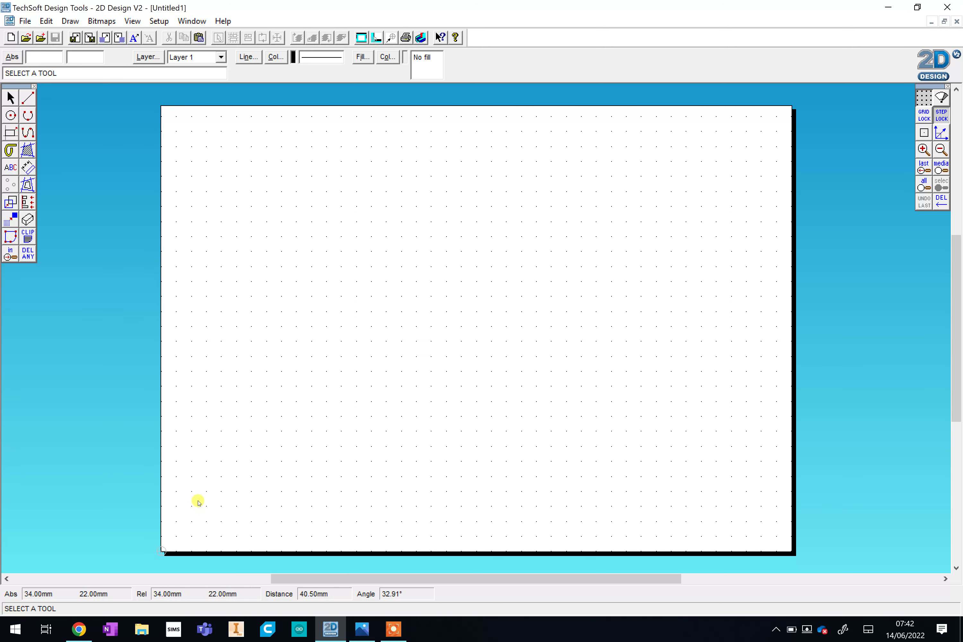
Step: Copy the Golden Gate suspension bridge silhouette from Chrome's bridge results back into 2D Design
click(92, 620)
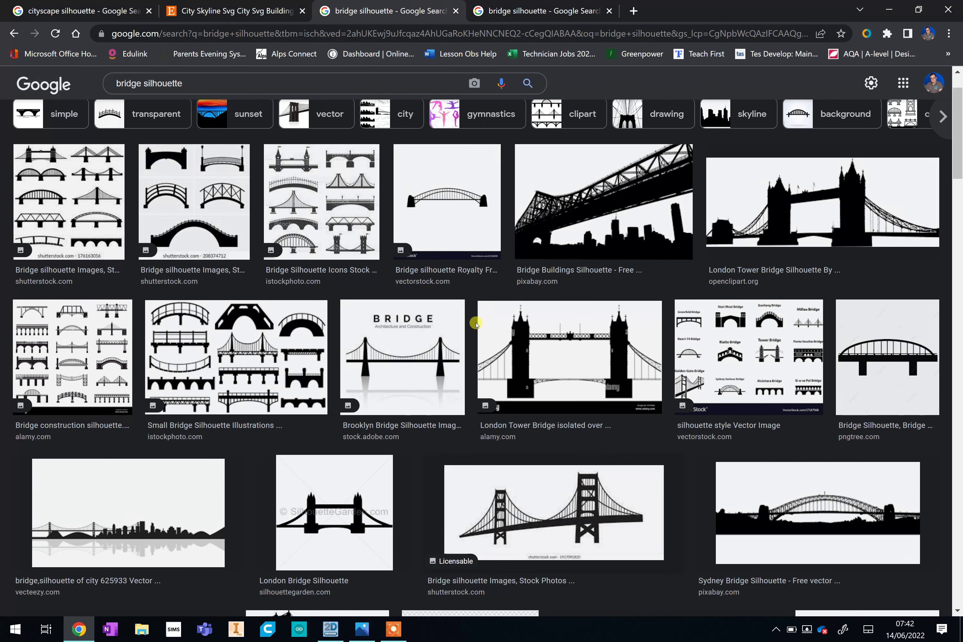
click(100, 8)
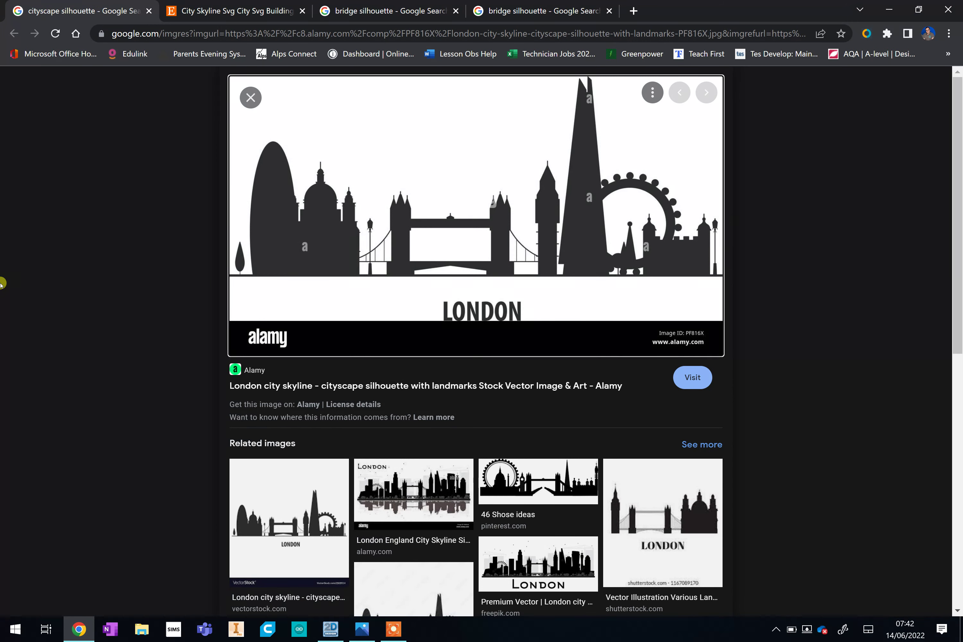
click(338, 5)
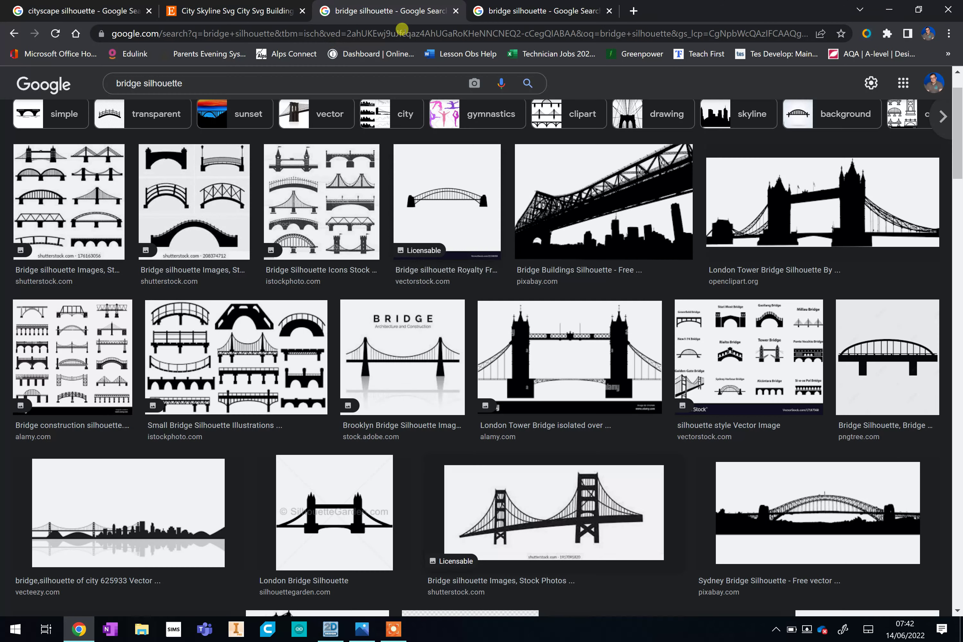
click(513, 5)
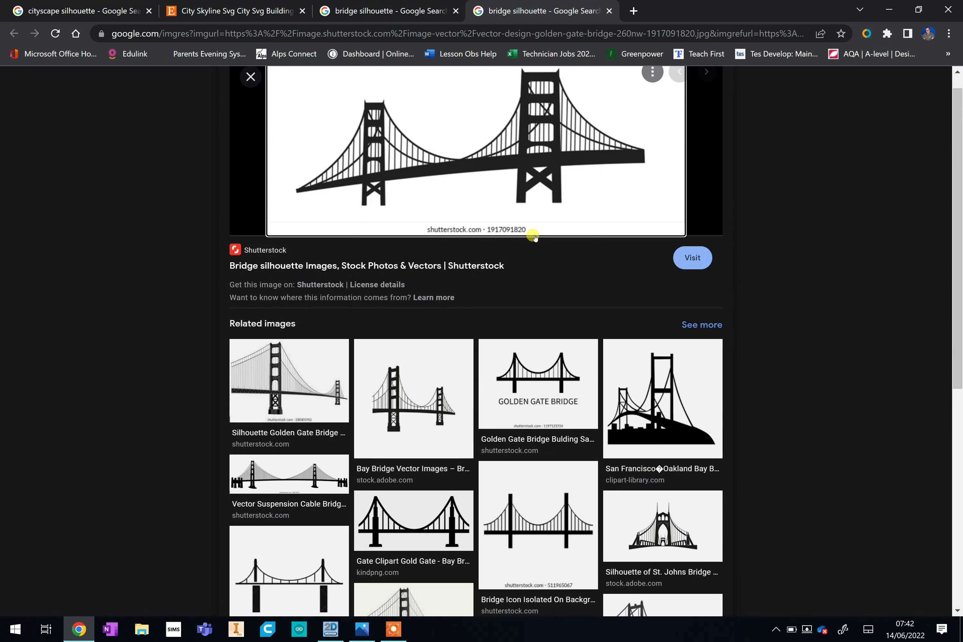
right_click(400, 134)
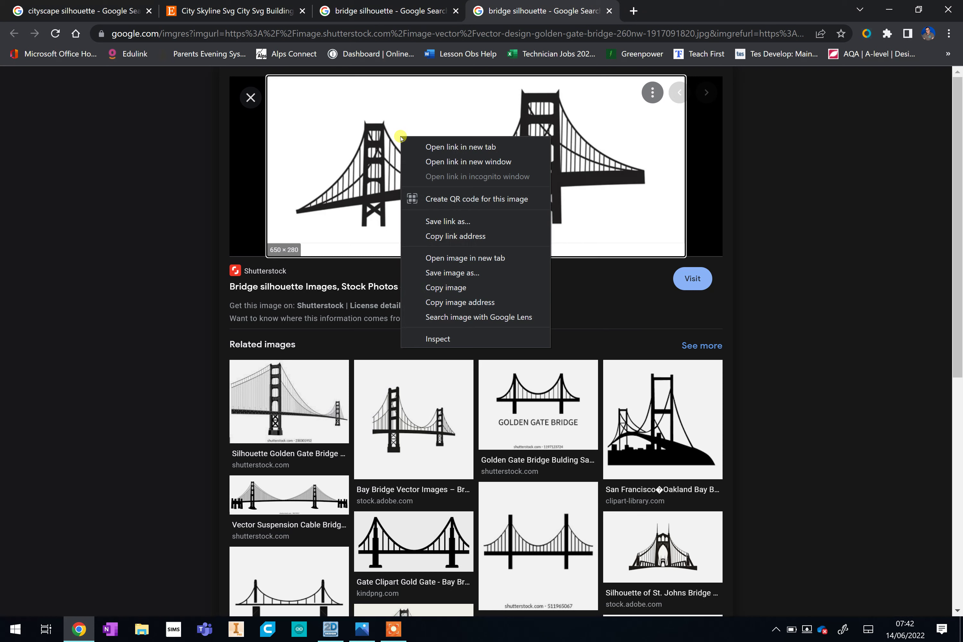
click(448, 288)
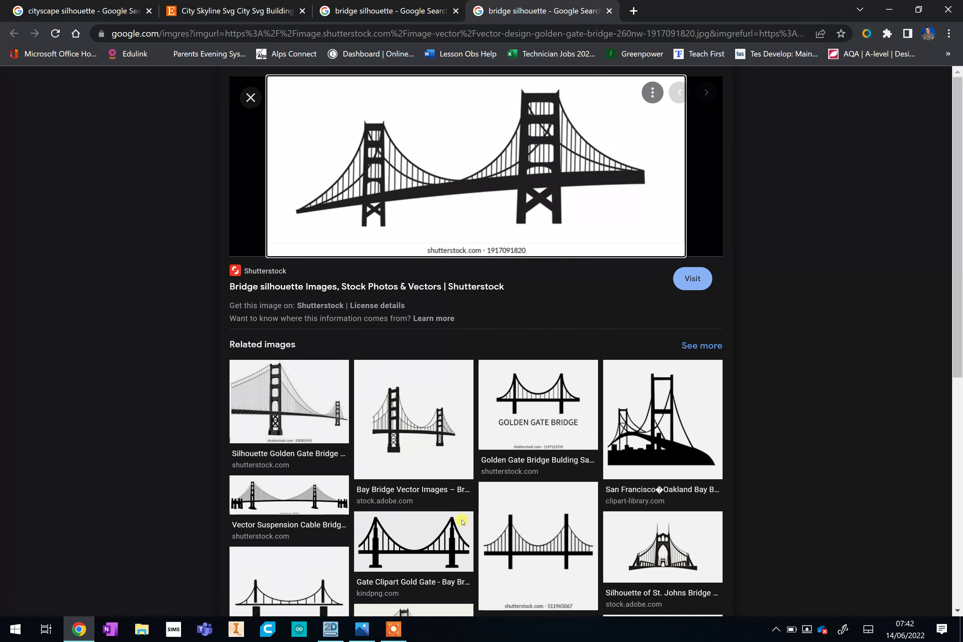
click(331, 628)
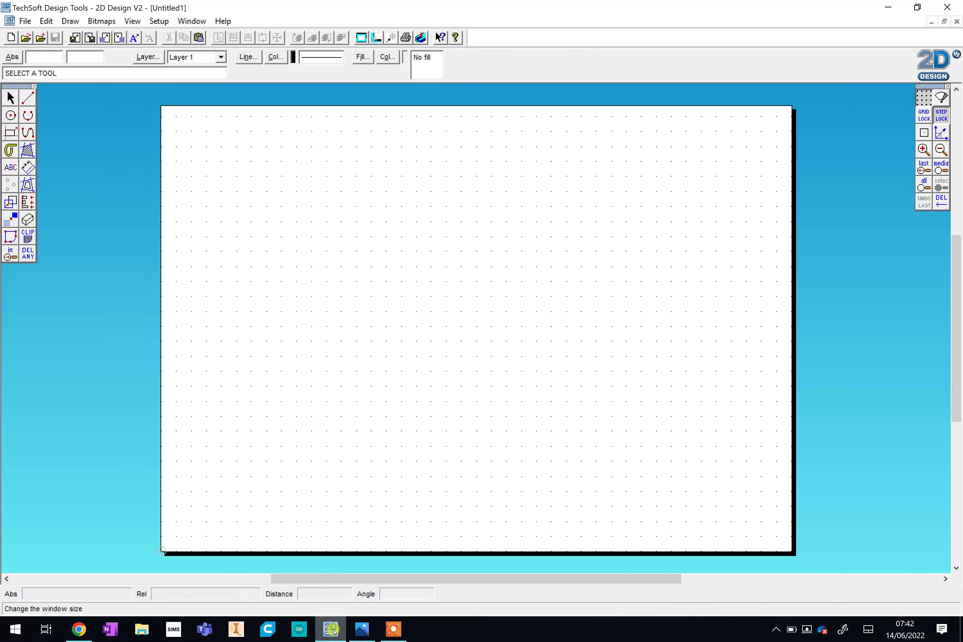
Step: Paste the bridge silhouette onto the Untitled1 sheet and zoom in twice to centre it
right_click(325, 203)
click(348, 236)
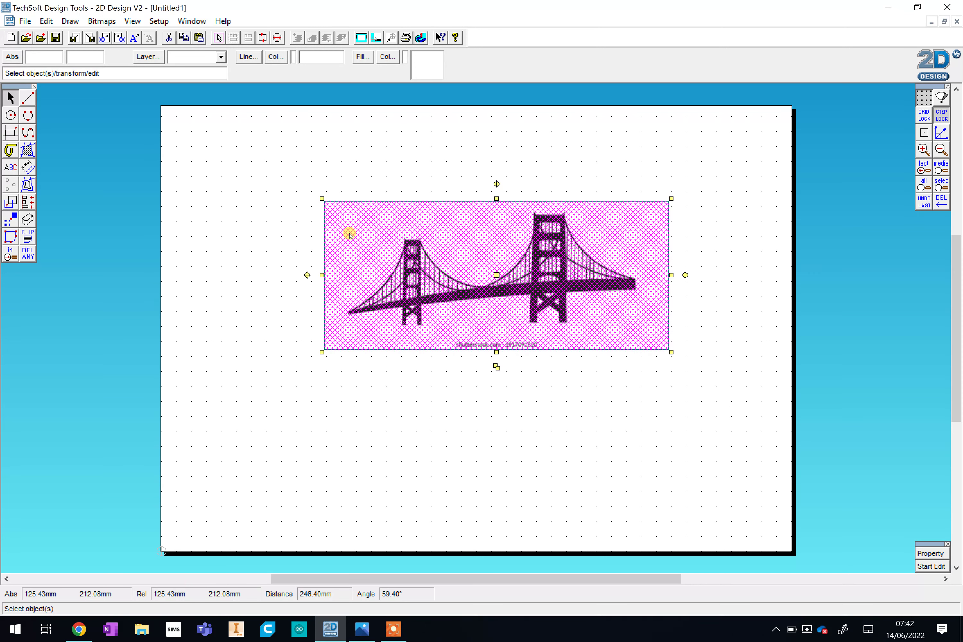
click(328, 394)
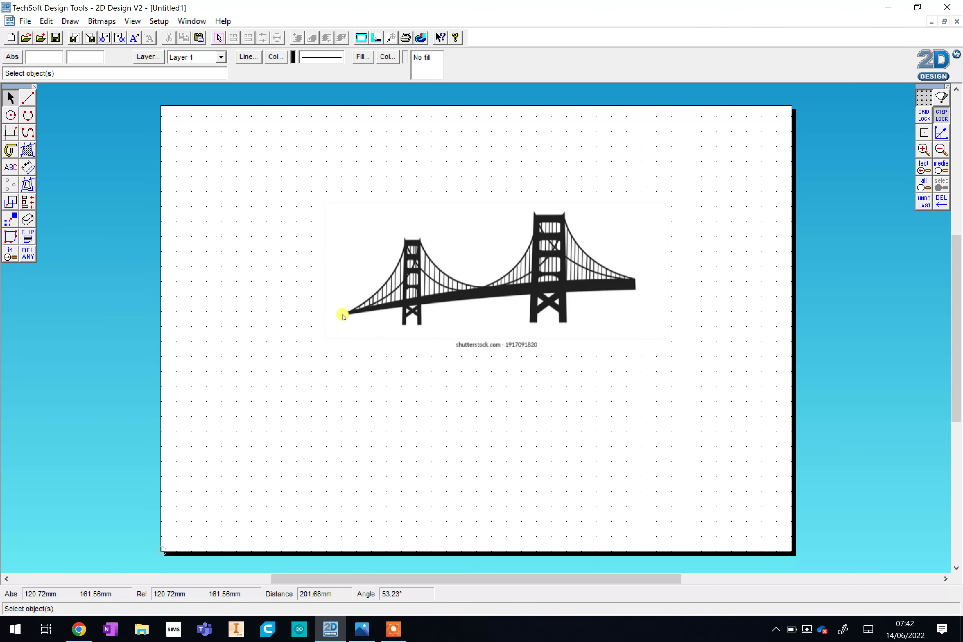
click(923, 150)
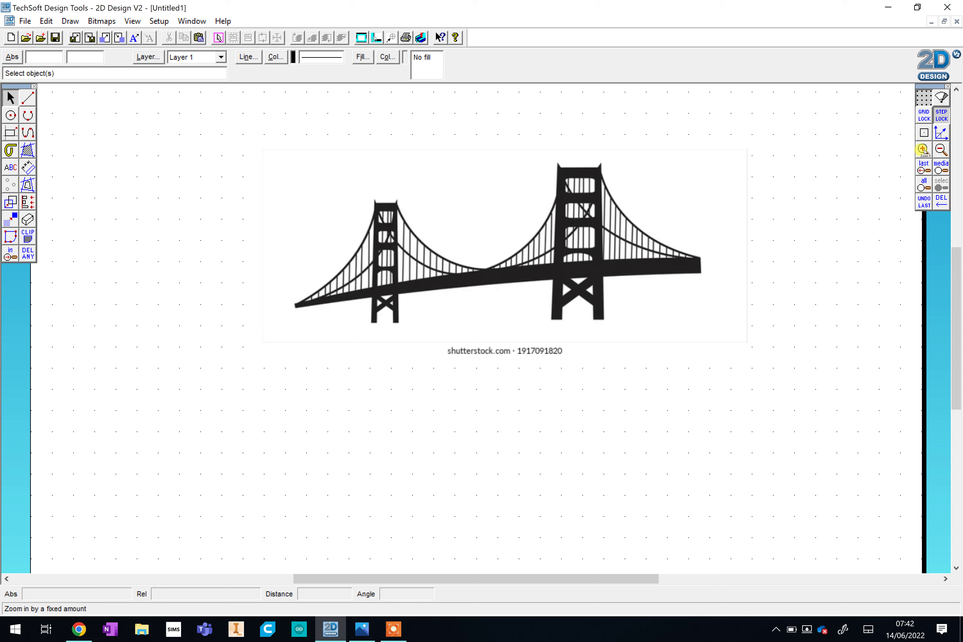
click(923, 150)
scroll(758, 228, up, 5)
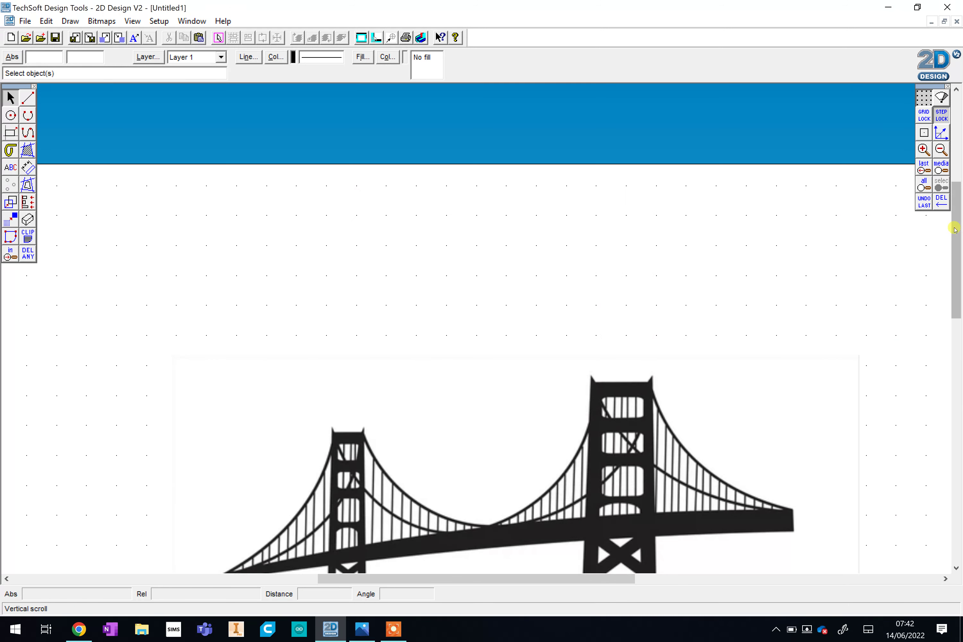
drag(956, 231, 956, 255)
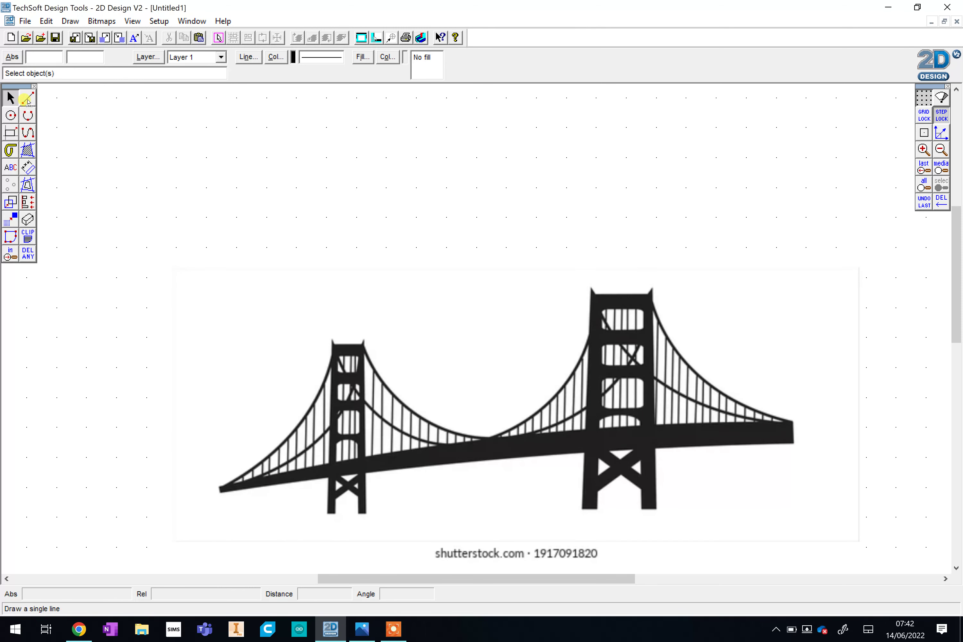
click(28, 133)
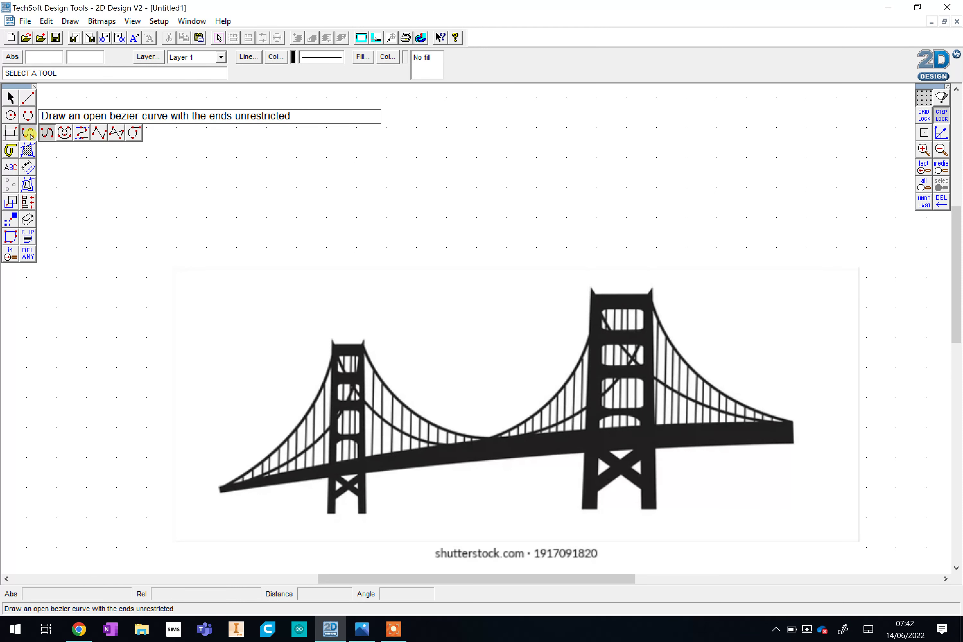
click(27, 116)
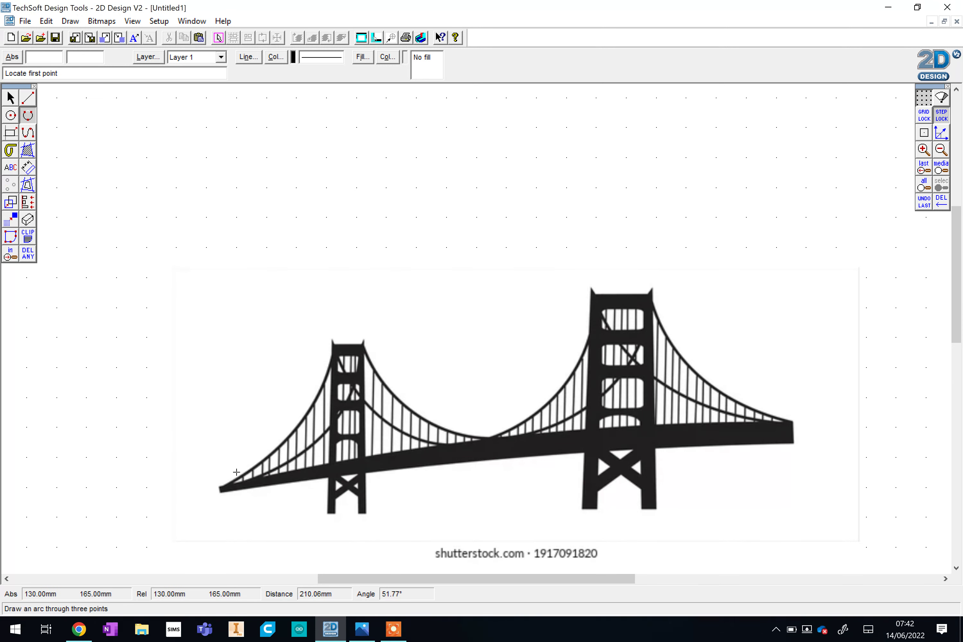
click(28, 132)
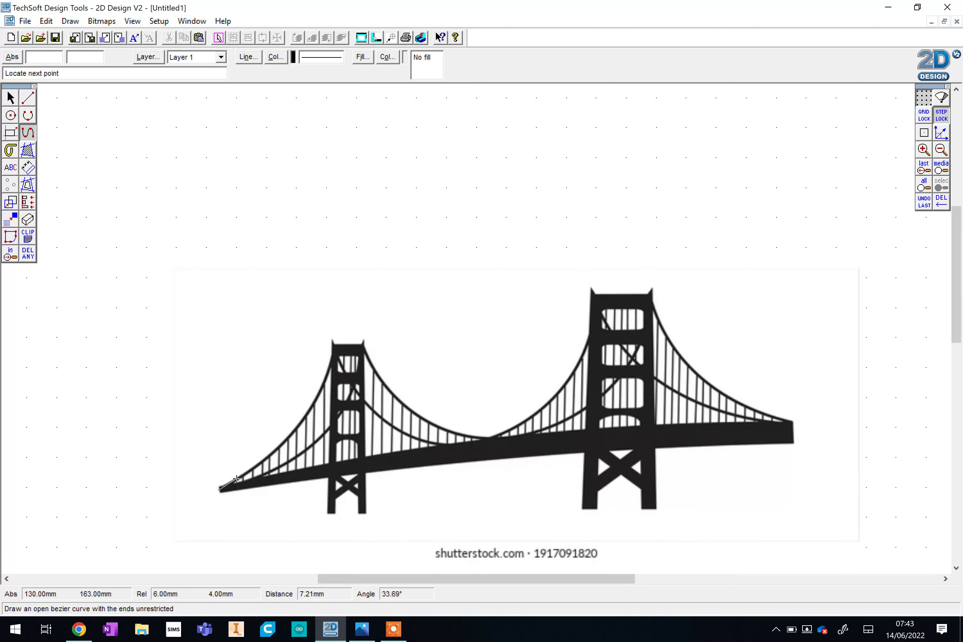
click(219, 489)
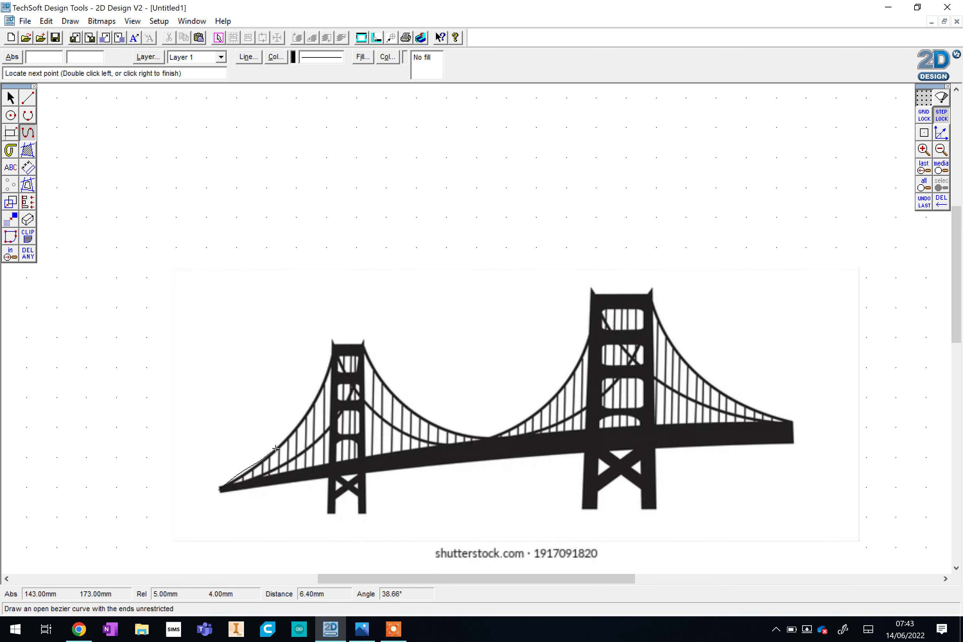
click(293, 427)
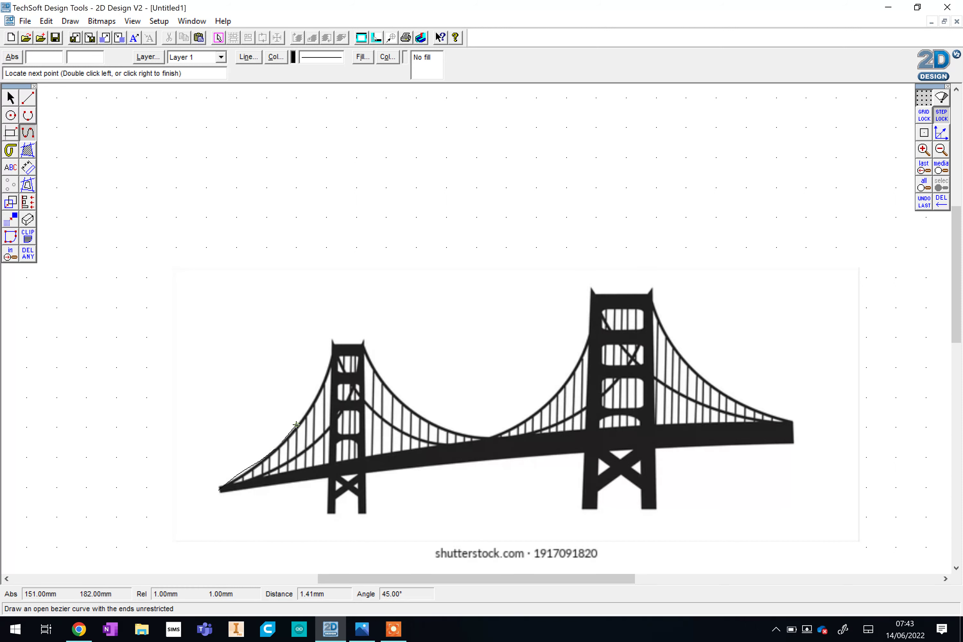
click(313, 403)
click(329, 352)
right_click(344, 269)
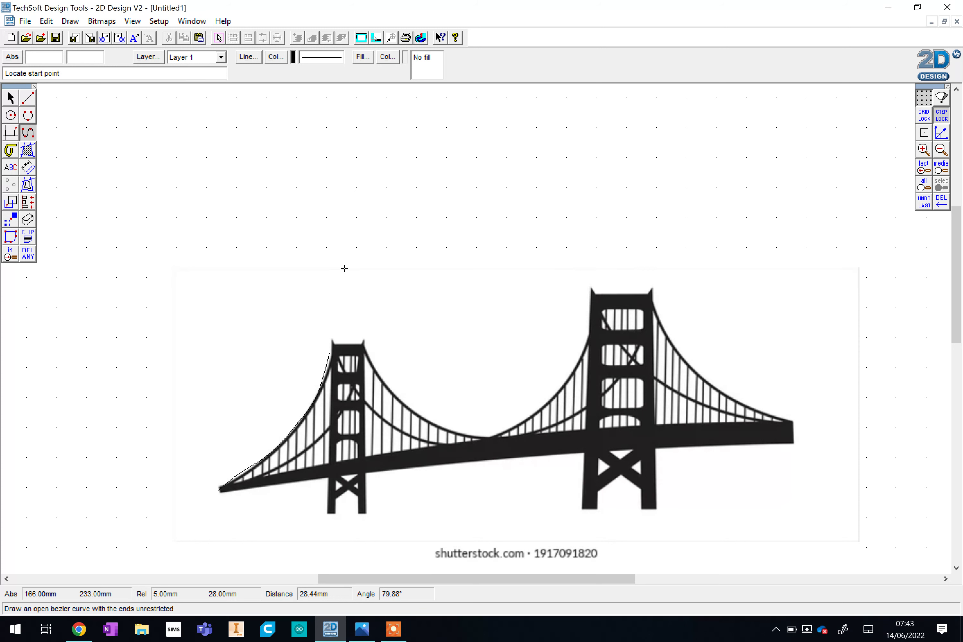
right_click(344, 269)
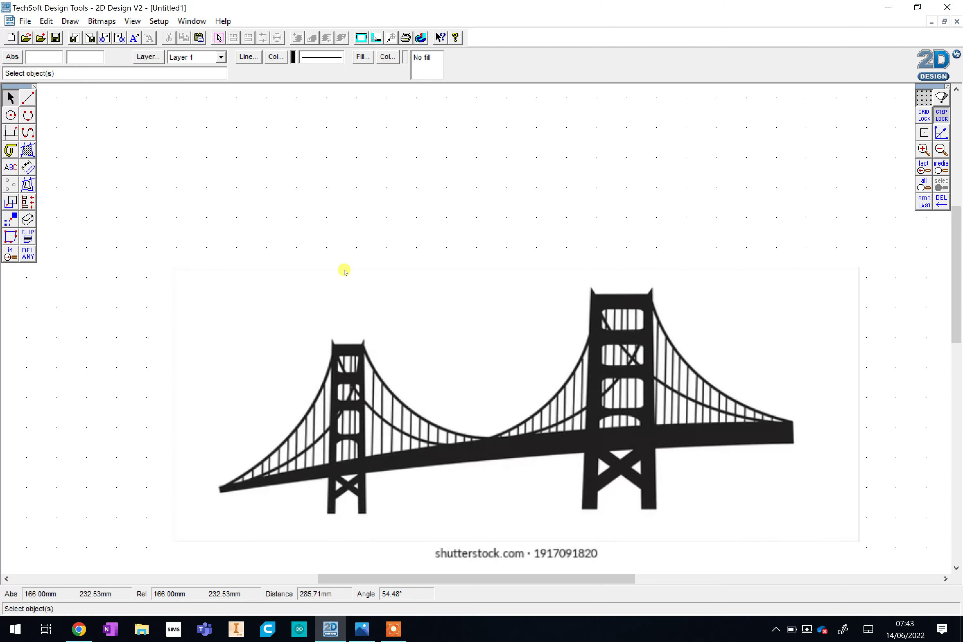
Step: Vectorise the bridge bitmap in Monochrome with the luminance threshold raised toward 192
click(477, 416)
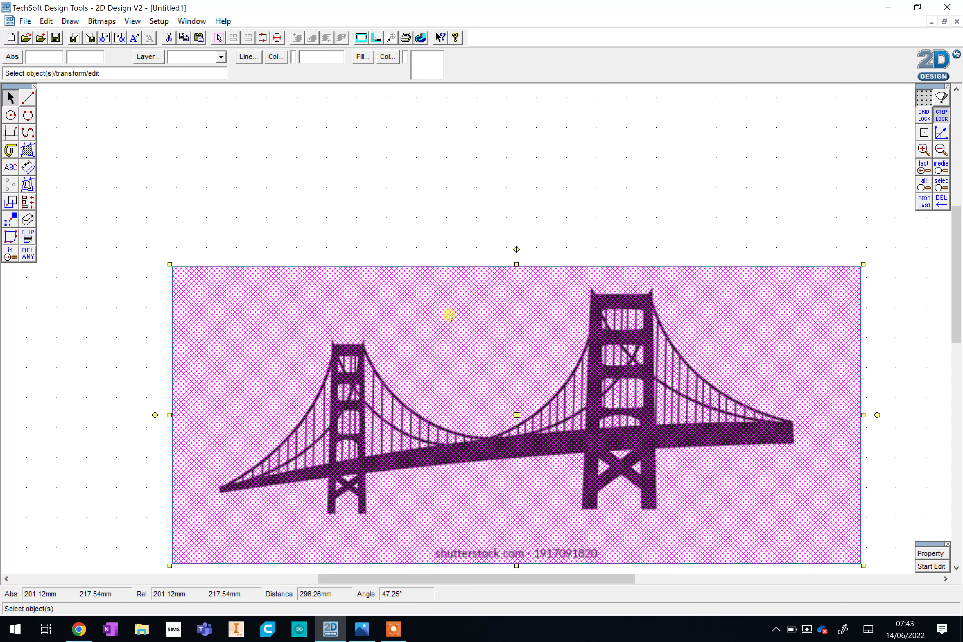
click(102, 21)
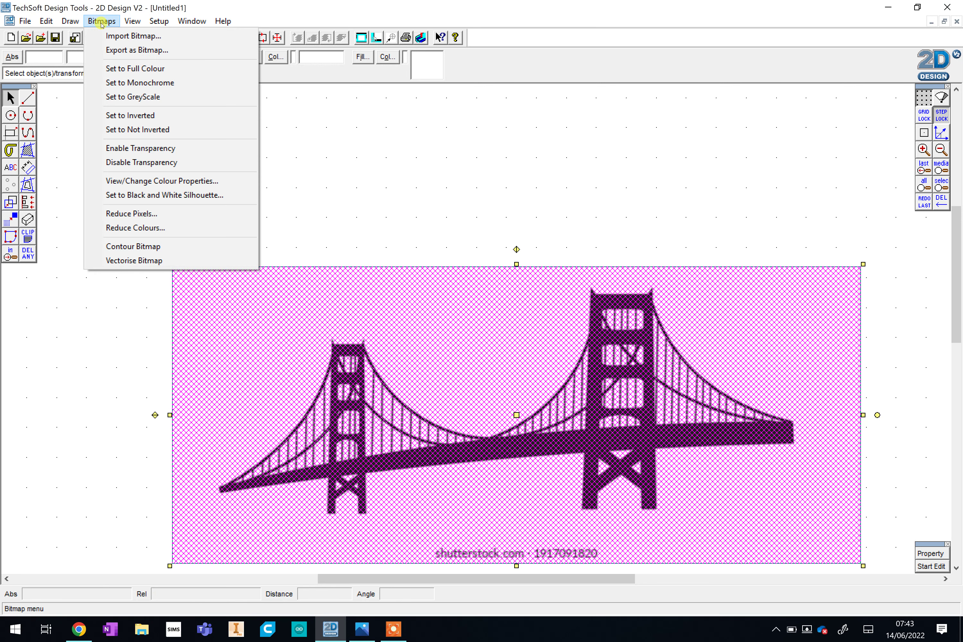
click(125, 261)
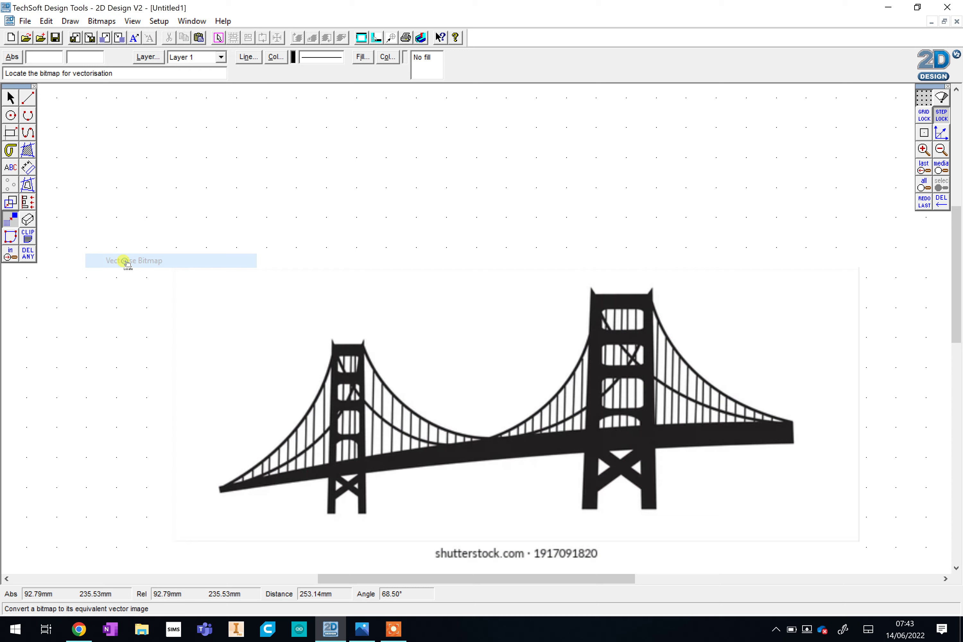
click(427, 425)
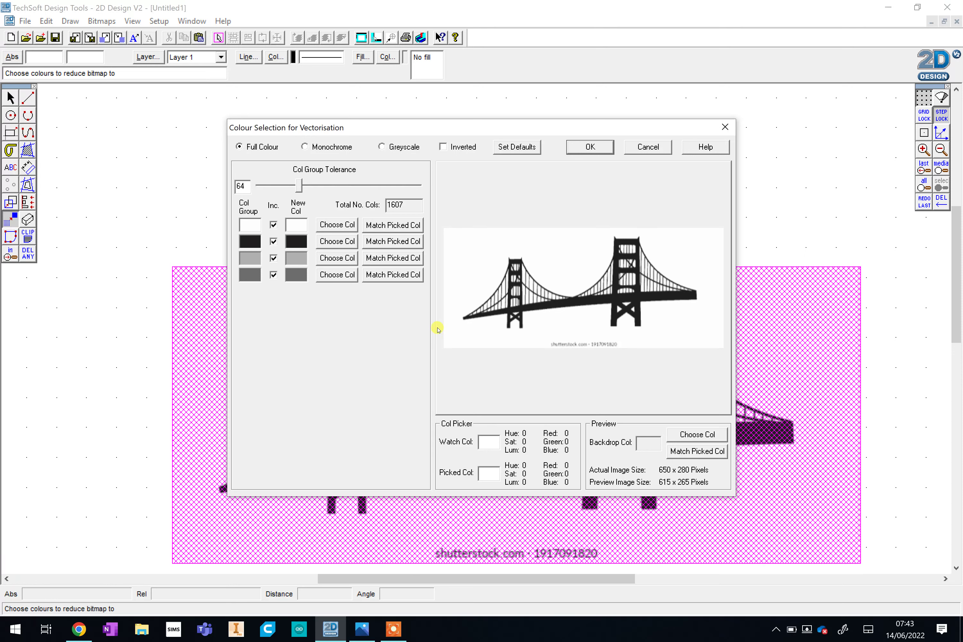
click(304, 148)
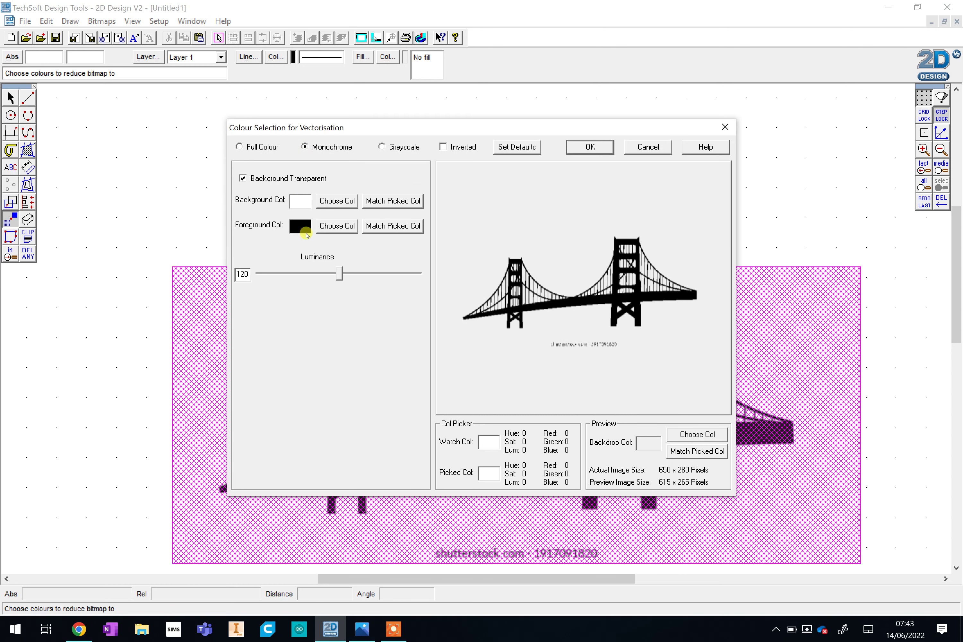
mouse_move(339, 275)
mouse_down()
mouse_move(409, 274)
mouse_move(314, 275)
mouse_move(338, 276)
mouse_up()
click(590, 147)
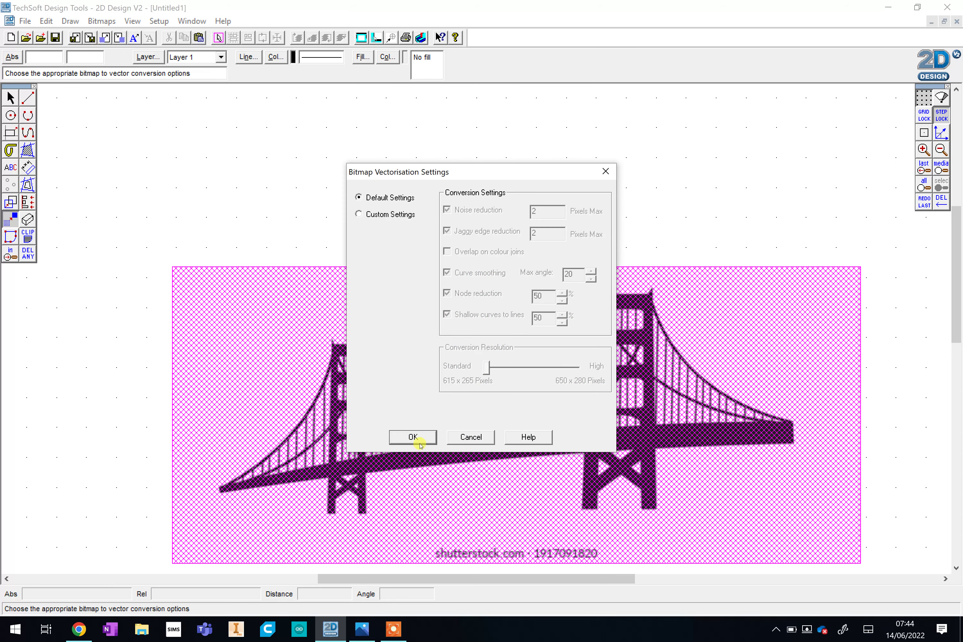
Step: Accept the default vectorisation settings and move the vectorised bridge down and left
click(413, 437)
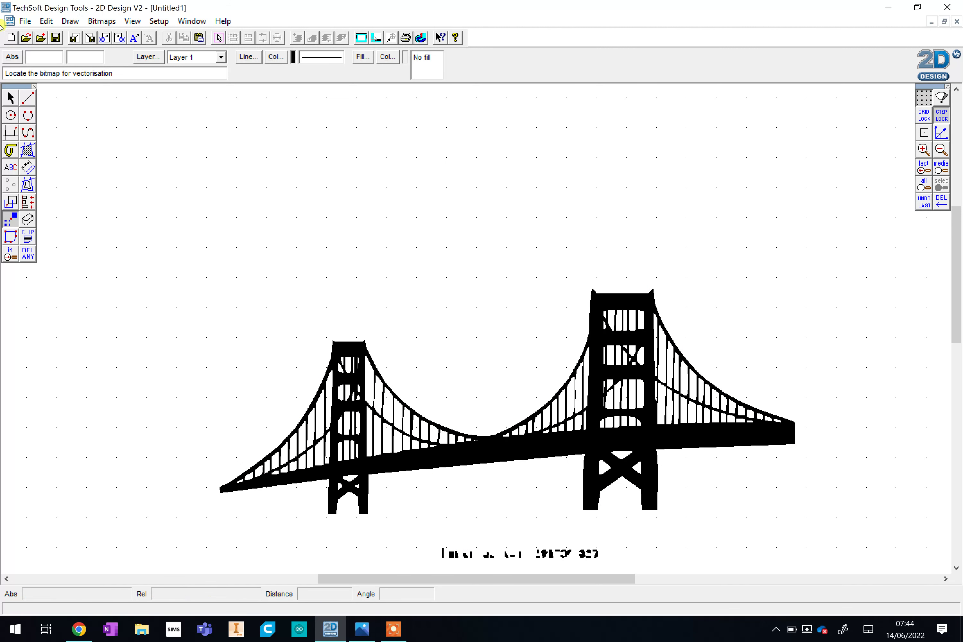
click(12, 96)
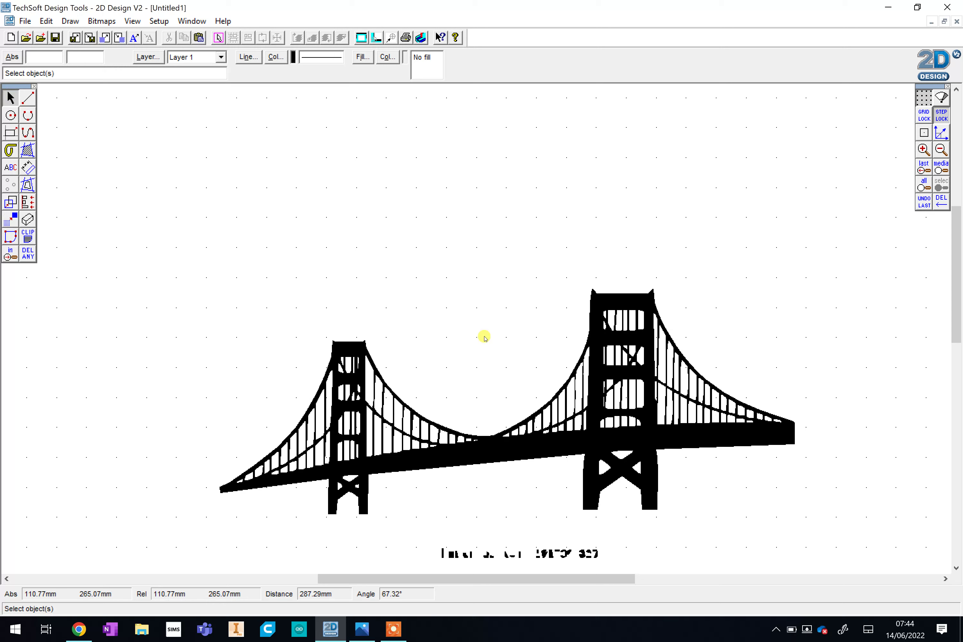
scroll(507, 479, down, 5)
click(502, 187)
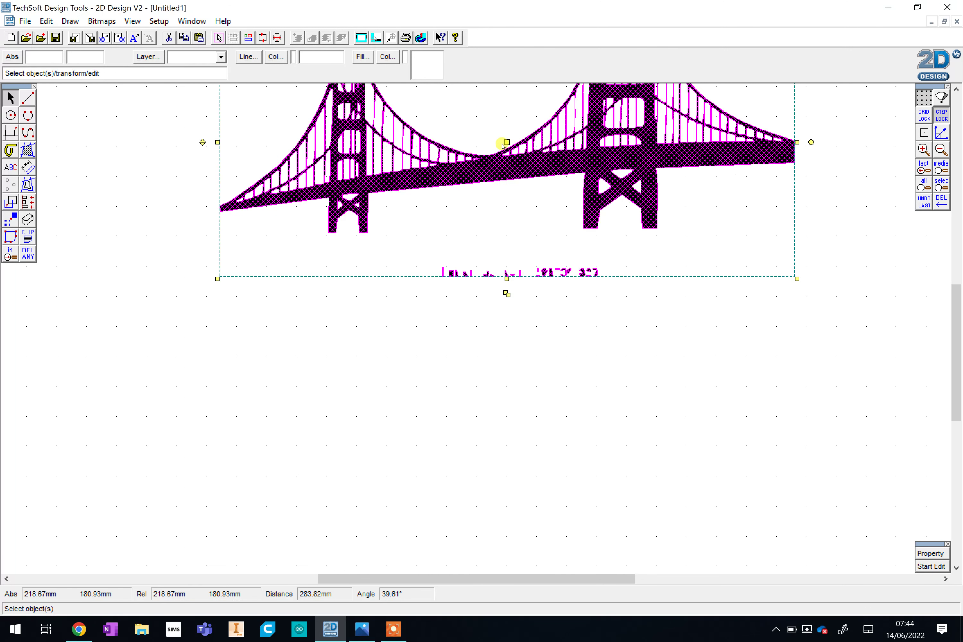
drag(503, 146, 478, 249)
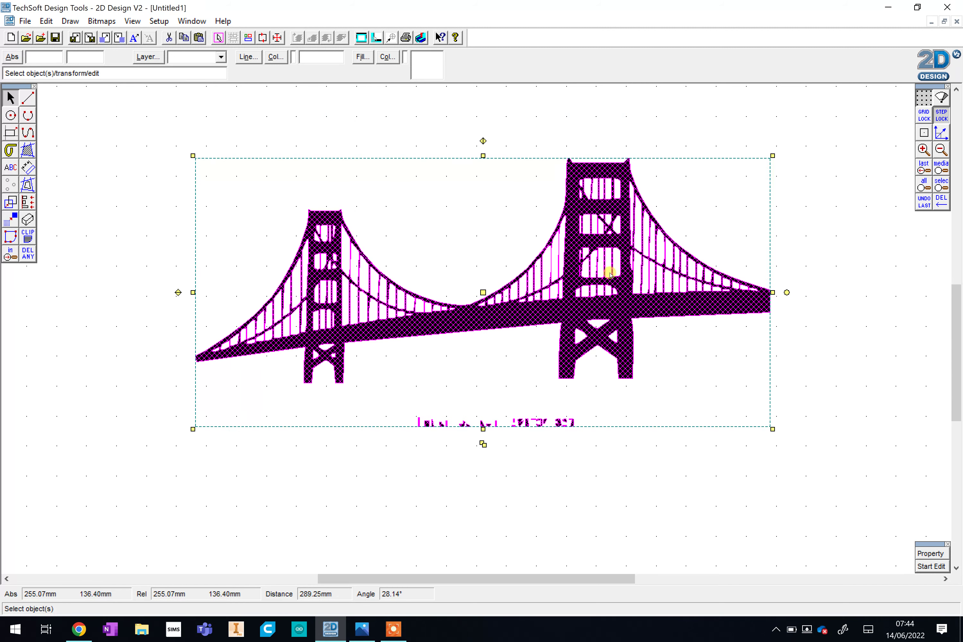
click(801, 351)
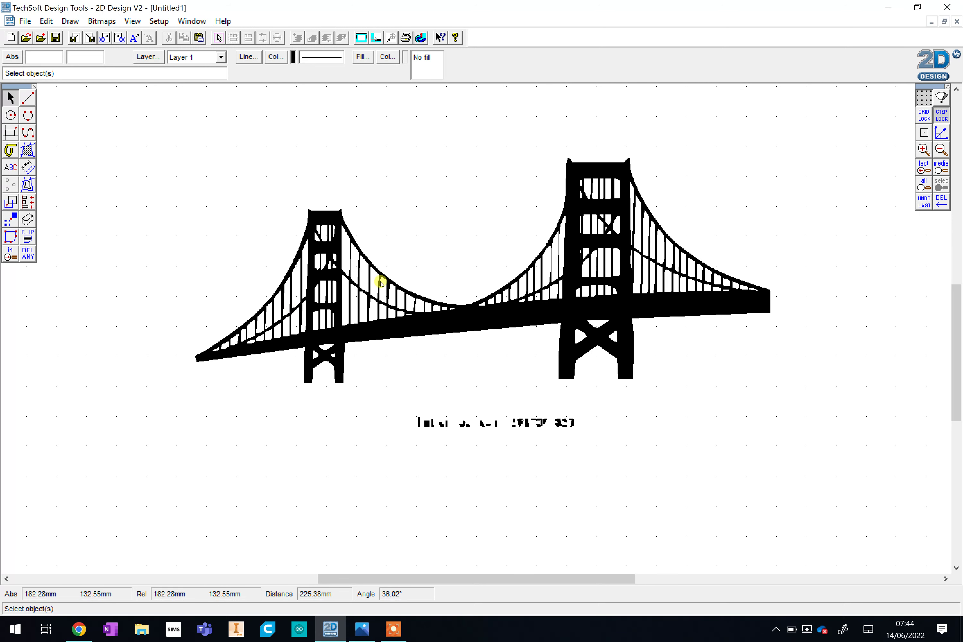
Step: Set the bridge drawing to No Fill so only its black outlines remain
click(348, 331)
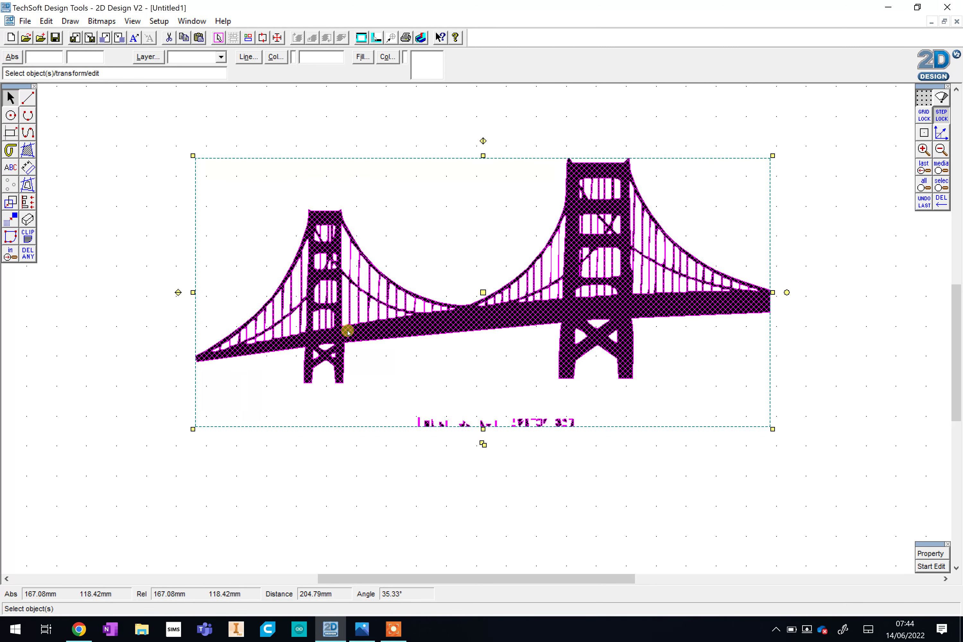
click(360, 56)
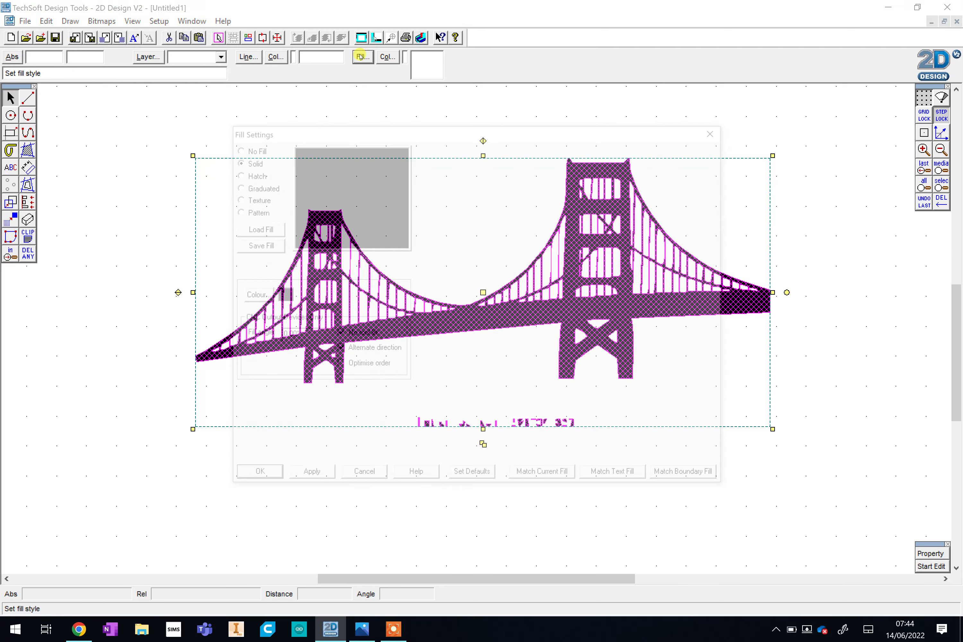
click(242, 151)
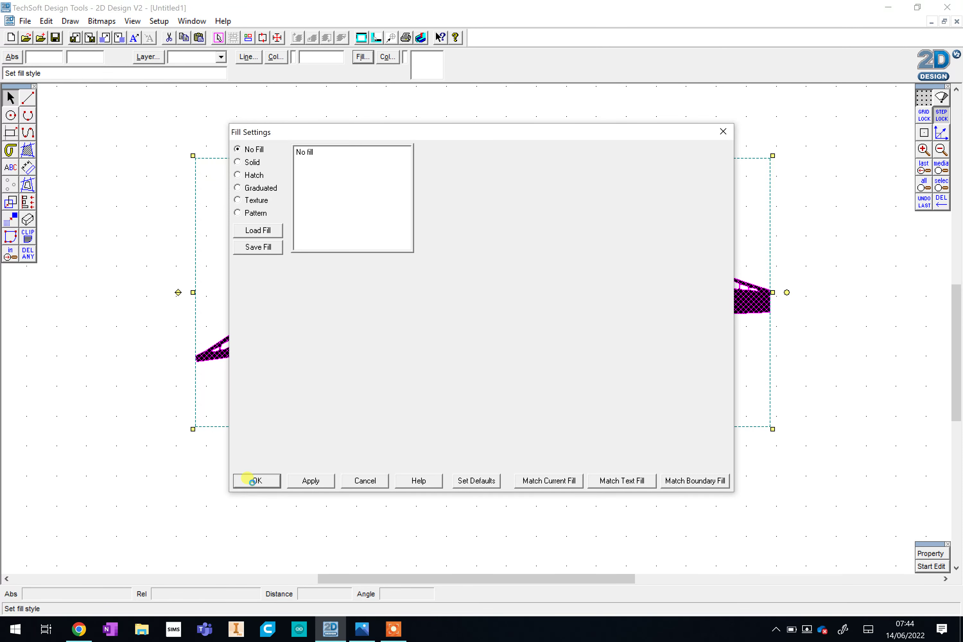
click(257, 482)
click(272, 476)
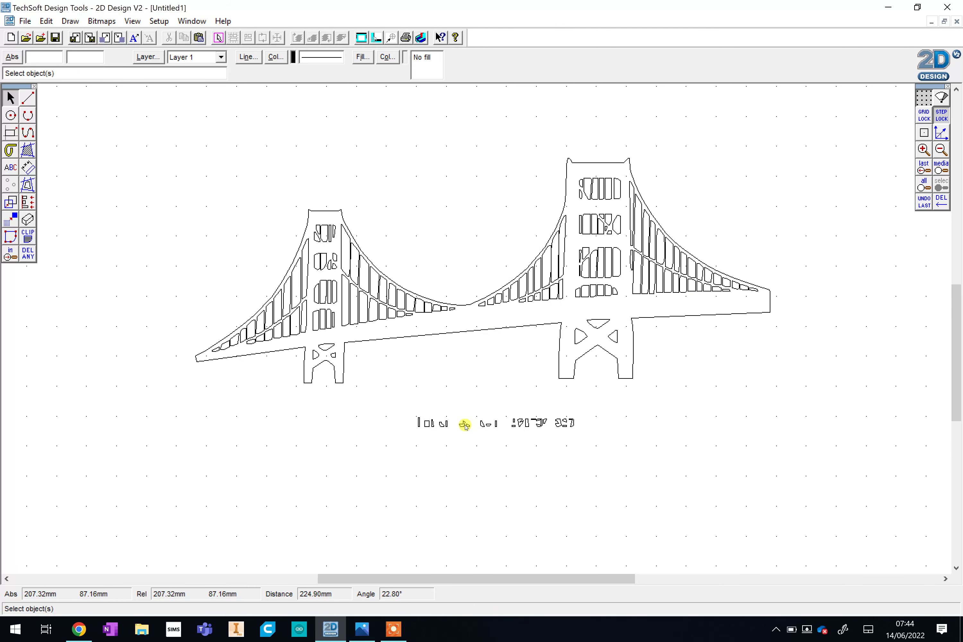
Step: Box-select the garbled caption text beneath the bridge and delete it
click(433, 334)
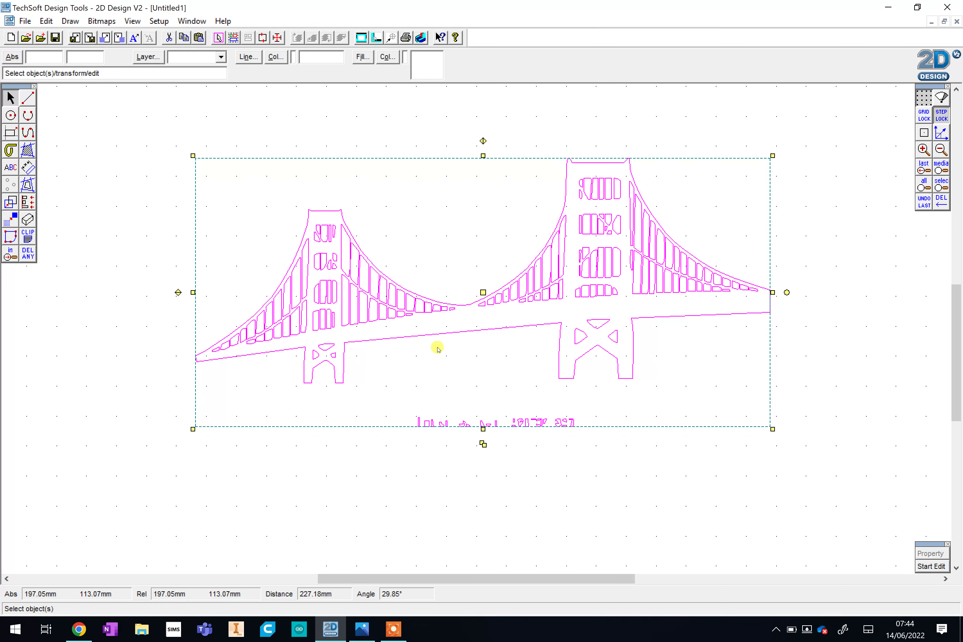
click(415, 466)
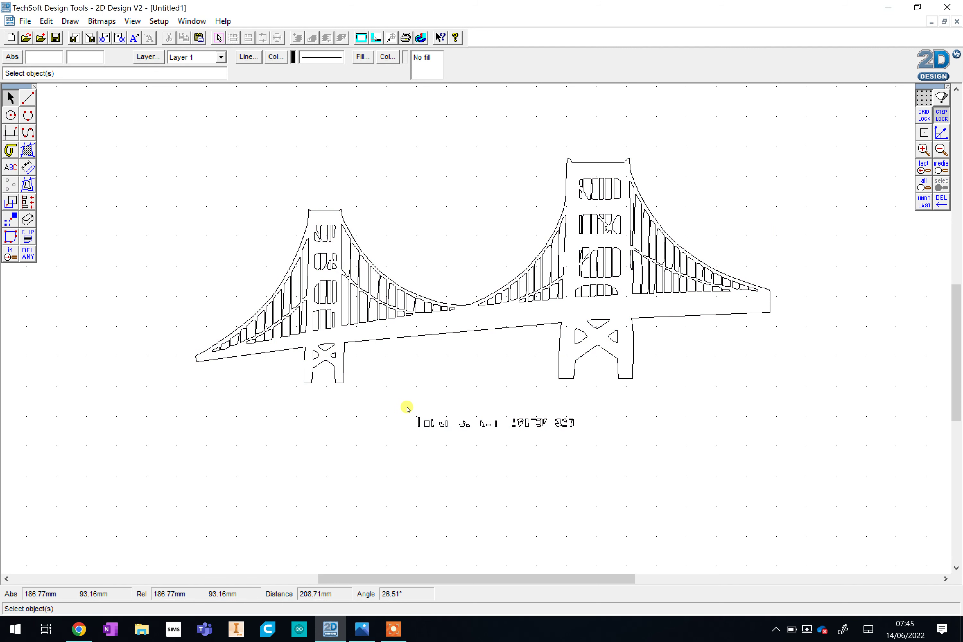
drag(406, 407, 582, 455)
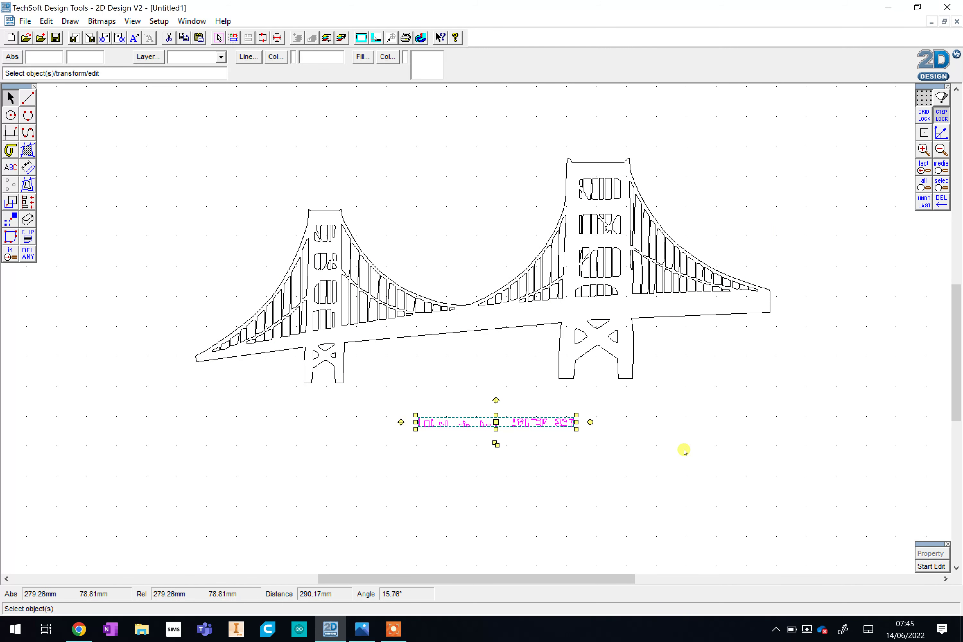
key(Delete)
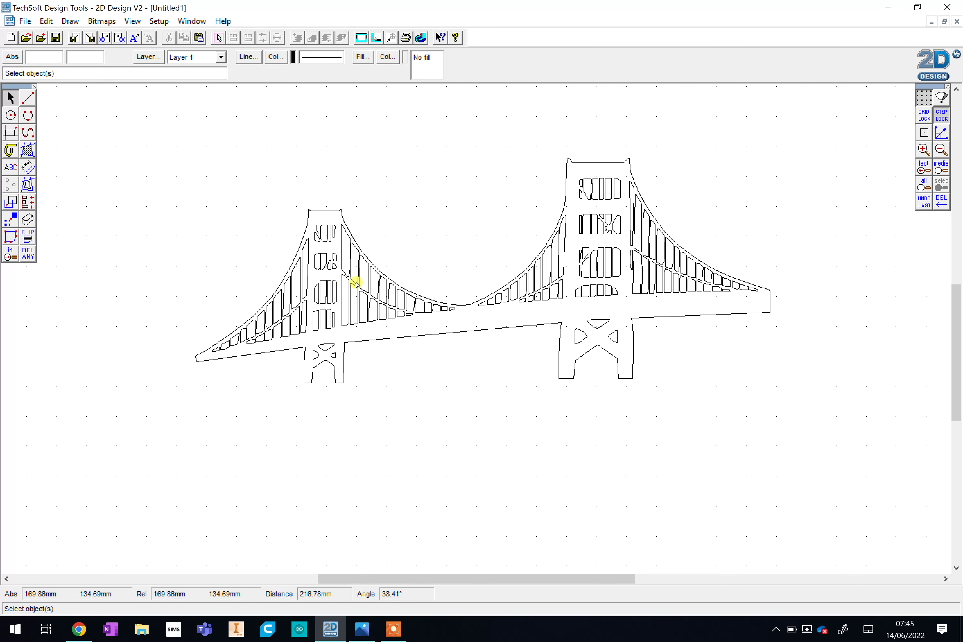
Step: Select the bridge outline to check it remains intact without the caption
click(378, 320)
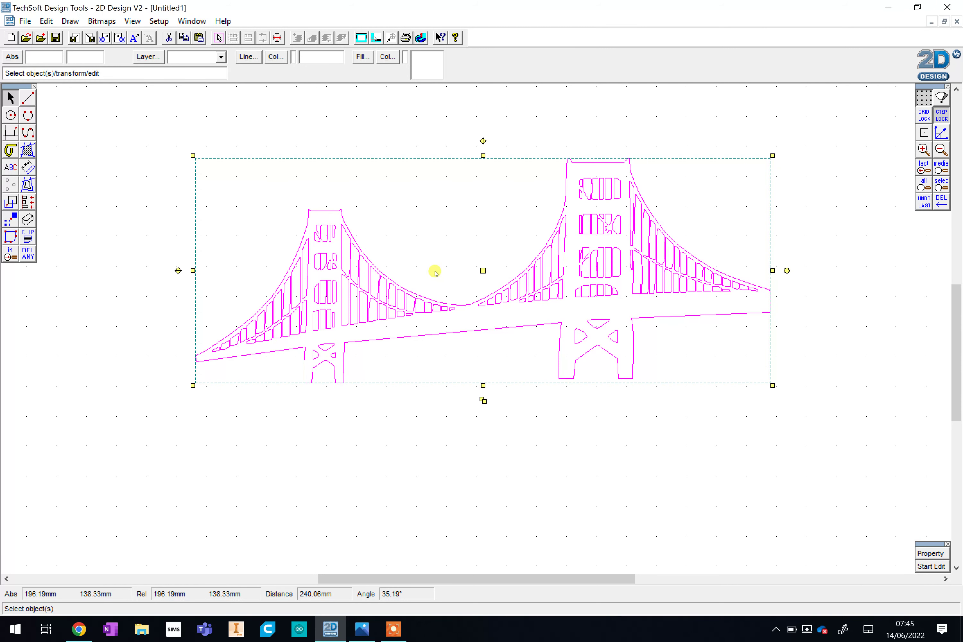
click(399, 473)
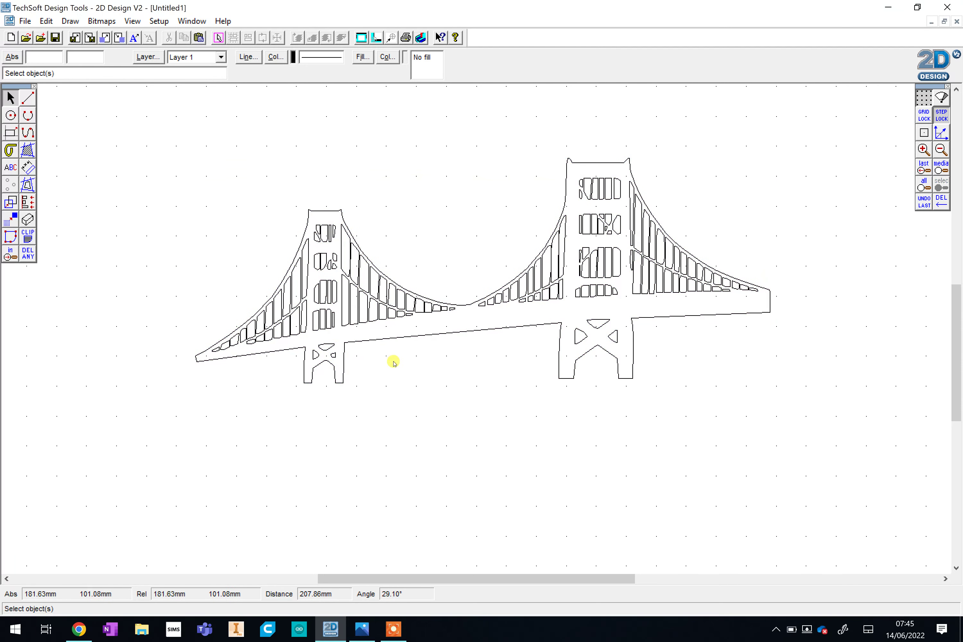
click(380, 312)
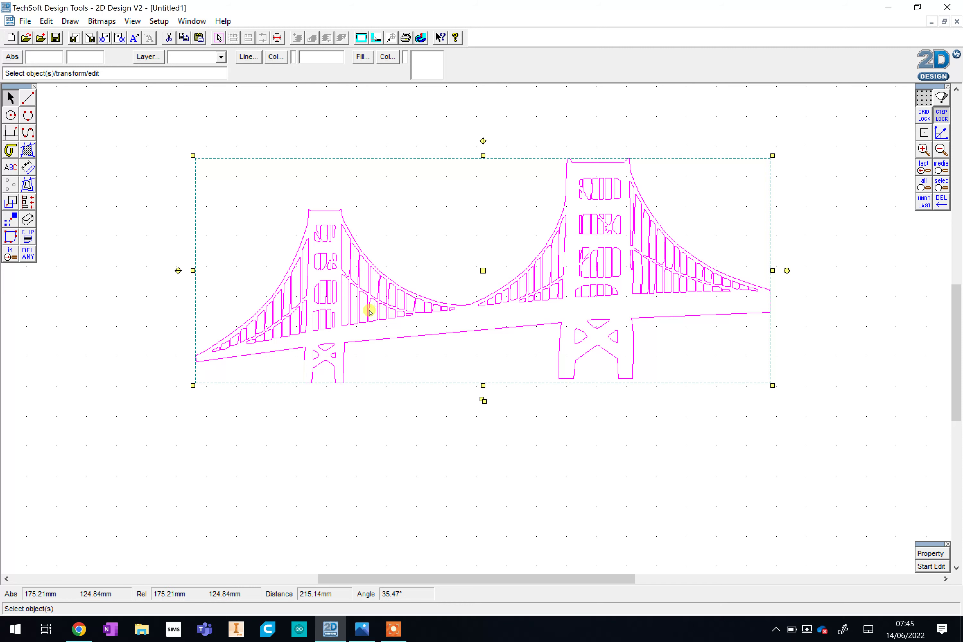
click(378, 389)
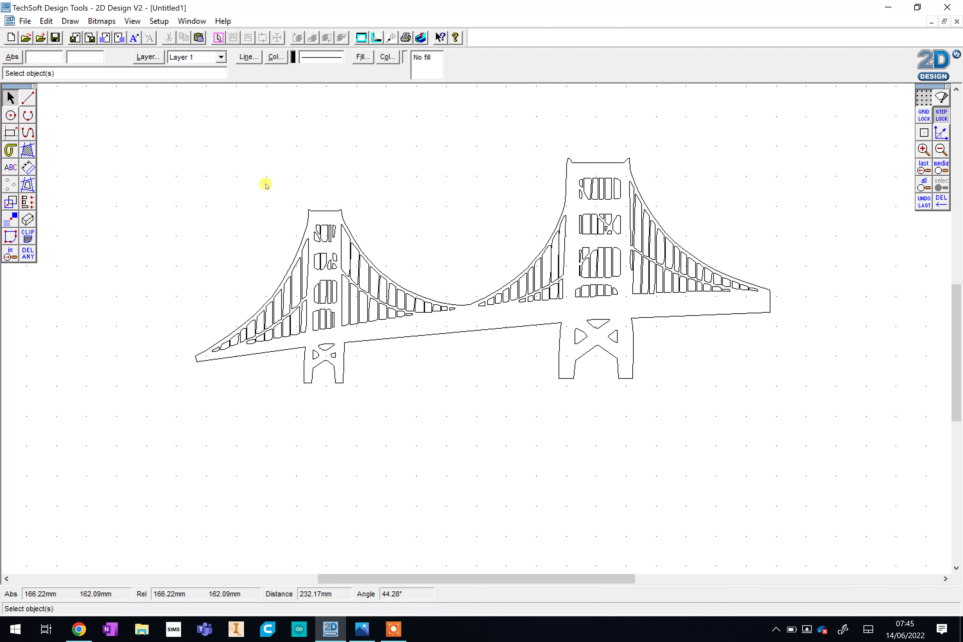
Step: View the reference image, then copy the city skyline picture from Chrome's Etsy tab
click(362, 629)
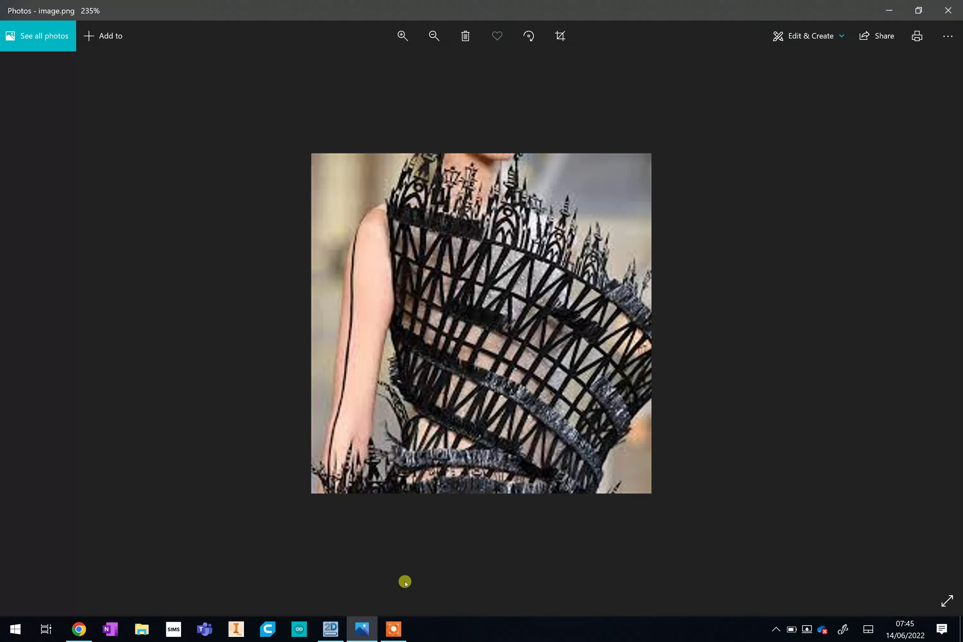
click(79, 629)
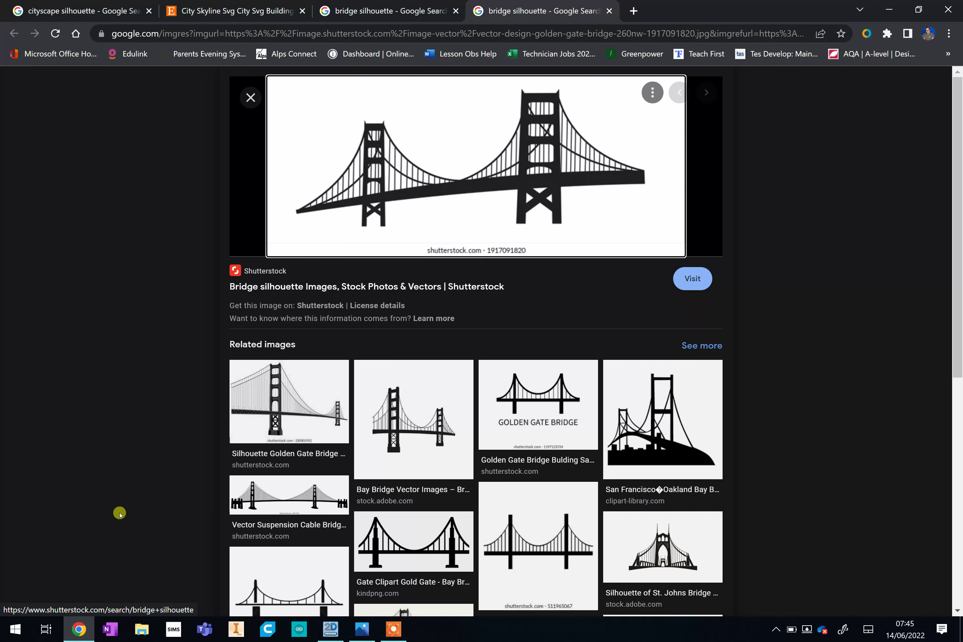
click(210, 4)
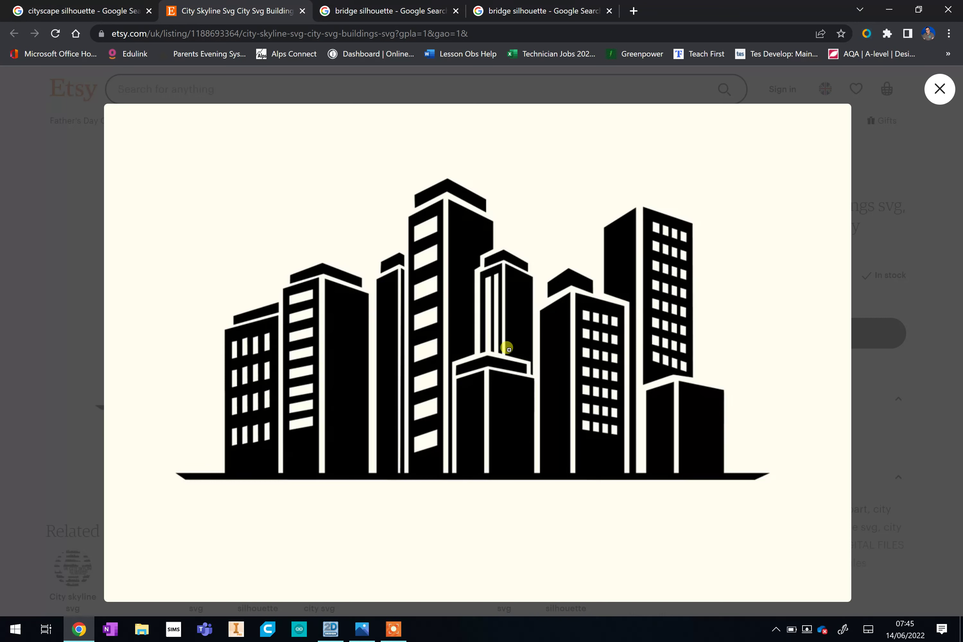
right_click(484, 334)
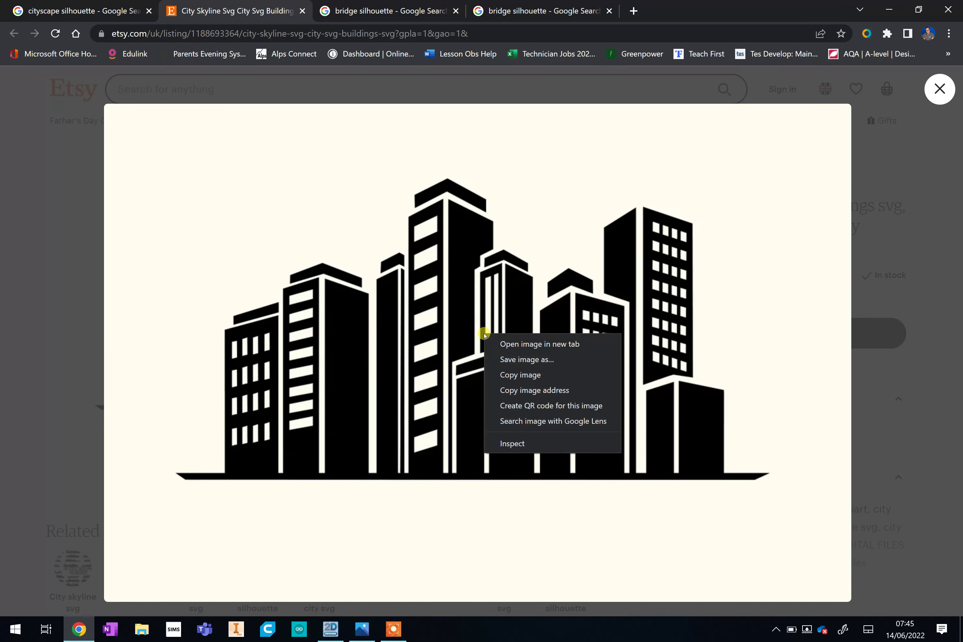
click(525, 374)
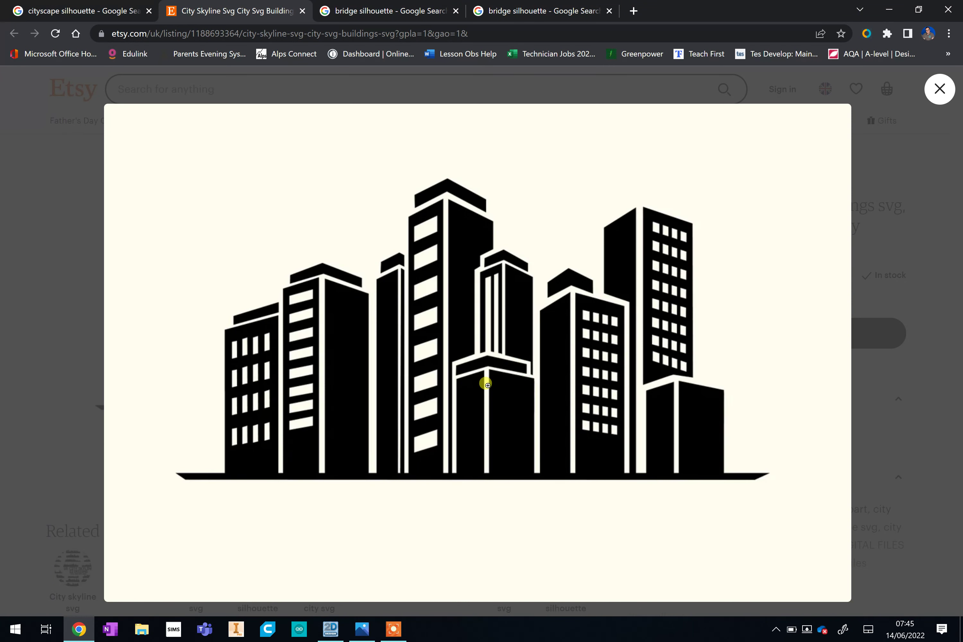
click(335, 630)
Step: Paste the city skyline image onto the canvas and zoom out to the whole page
scroll(742, 249, up, 5)
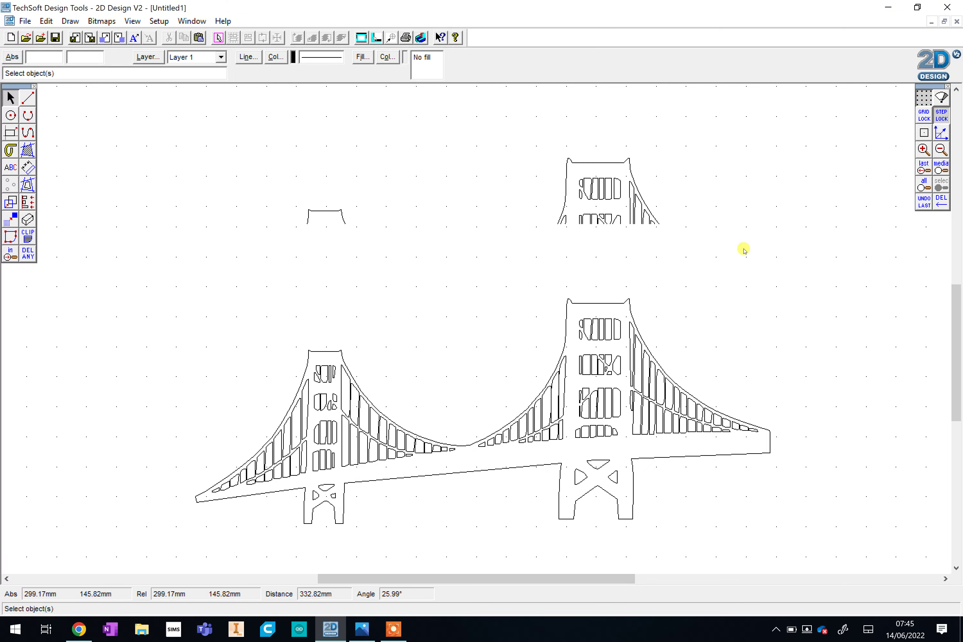
right_click(445, 264)
click(489, 301)
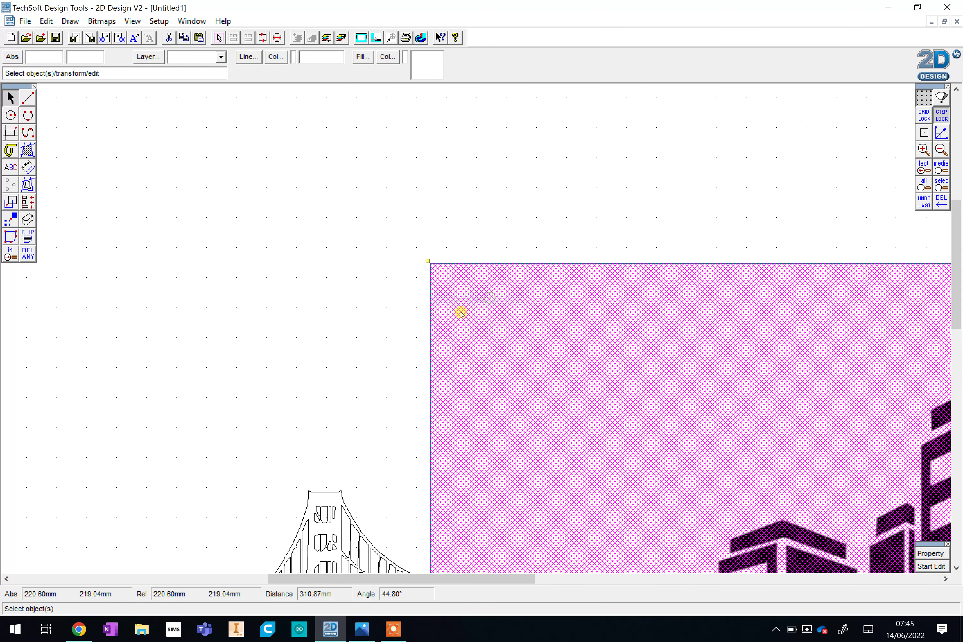
click(940, 149)
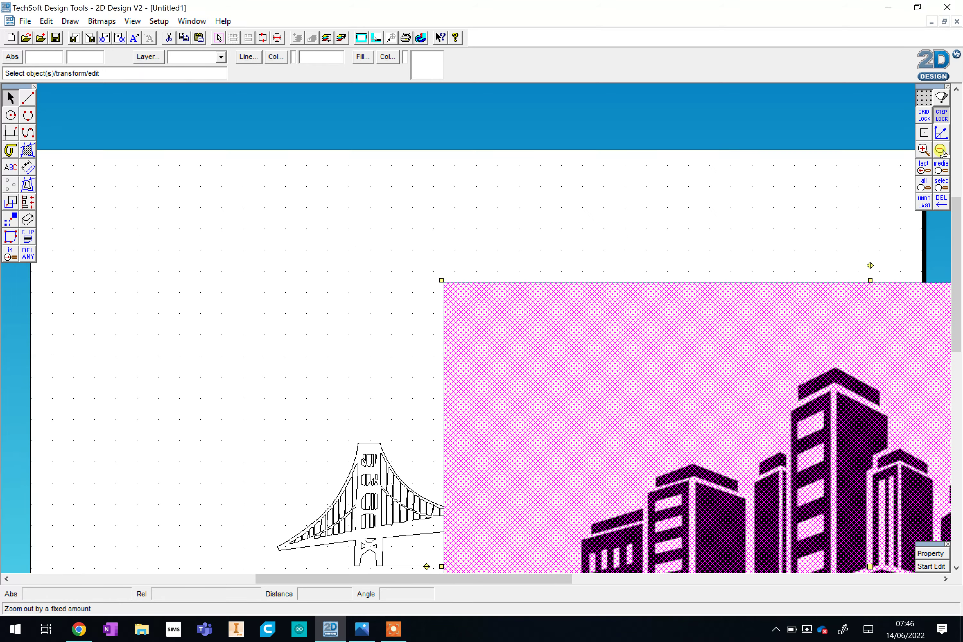
click(940, 149)
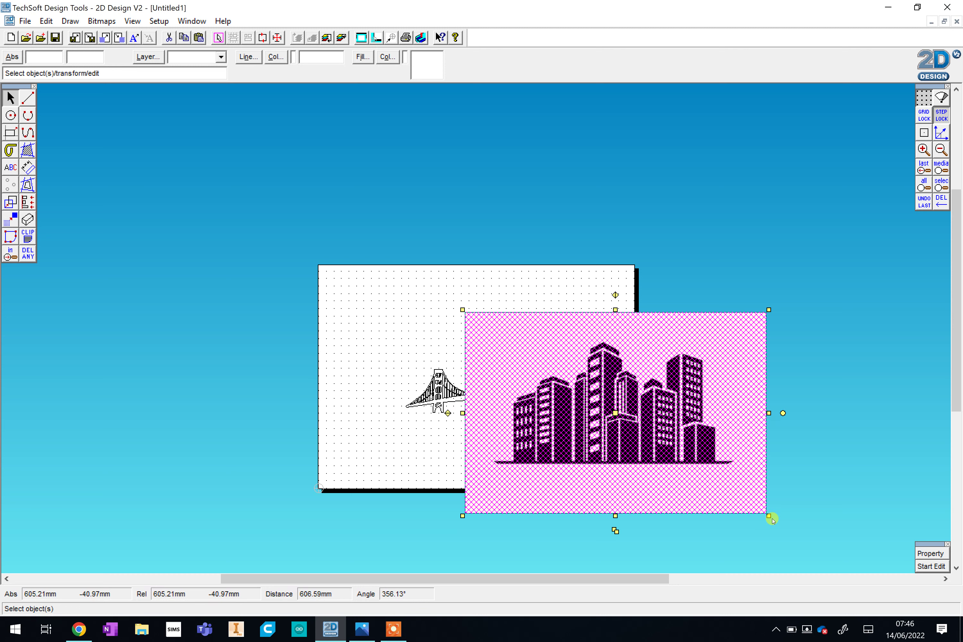
Step: Shrink the skyline image, place it just above the bridge, and zoom in on both
drag(765, 513, 605, 365)
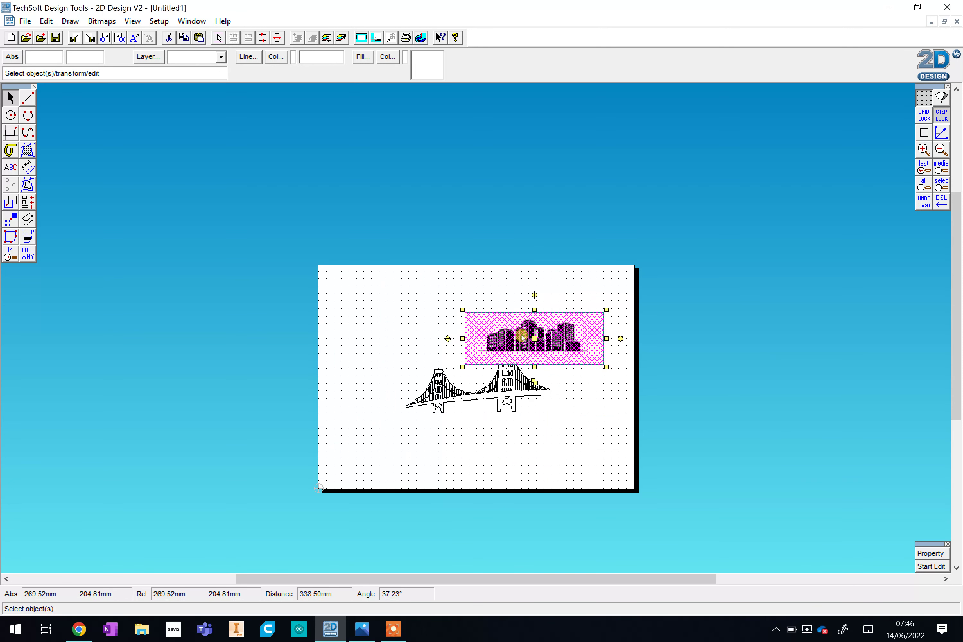
drag(532, 338, 475, 331)
click(923, 149)
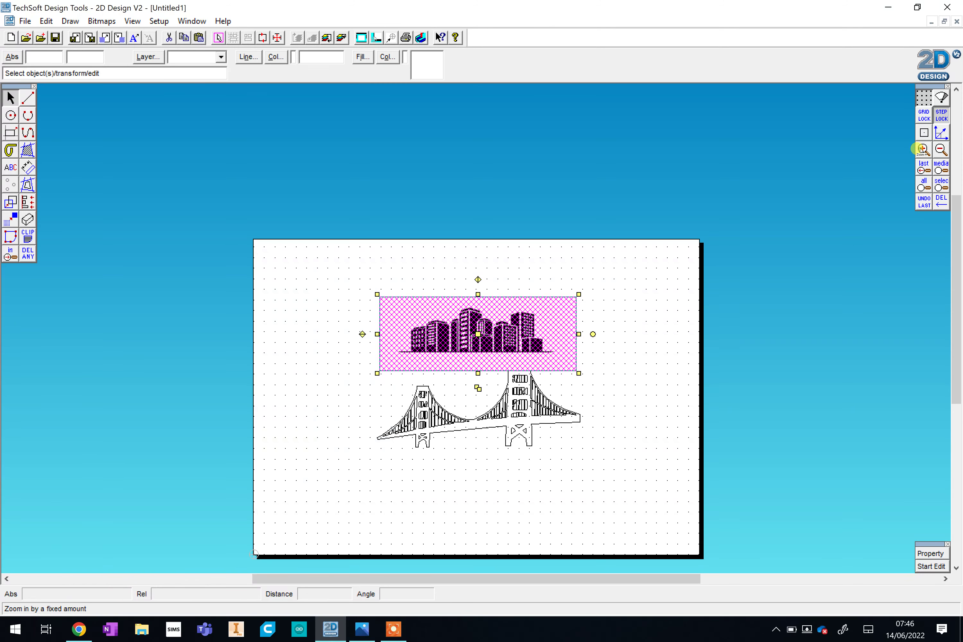
click(923, 149)
click(923, 149)
click(922, 149)
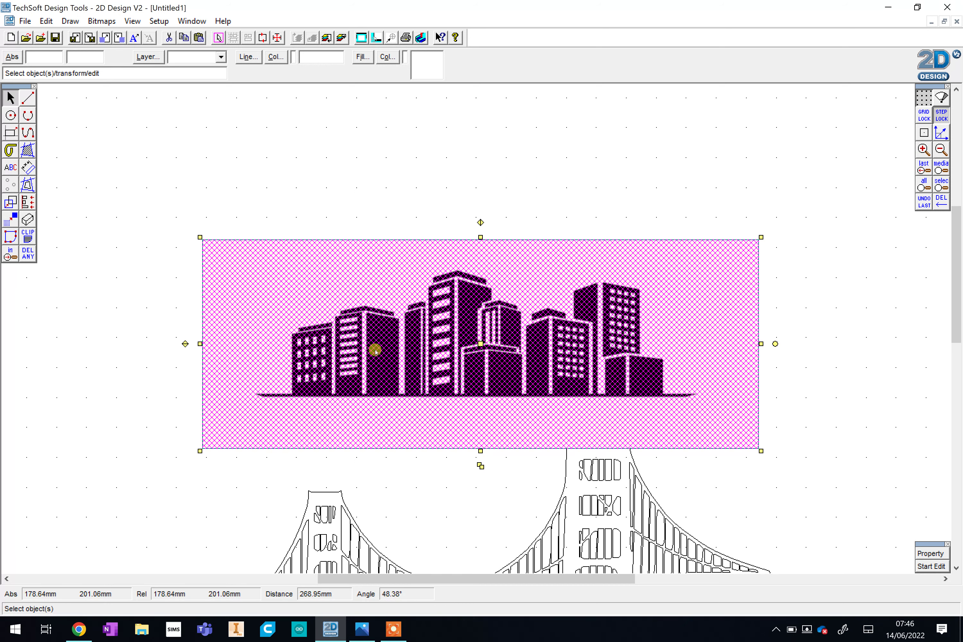
Step: Vectorise the skyline bitmap in Monochrome using the default vectorisation settings
click(102, 21)
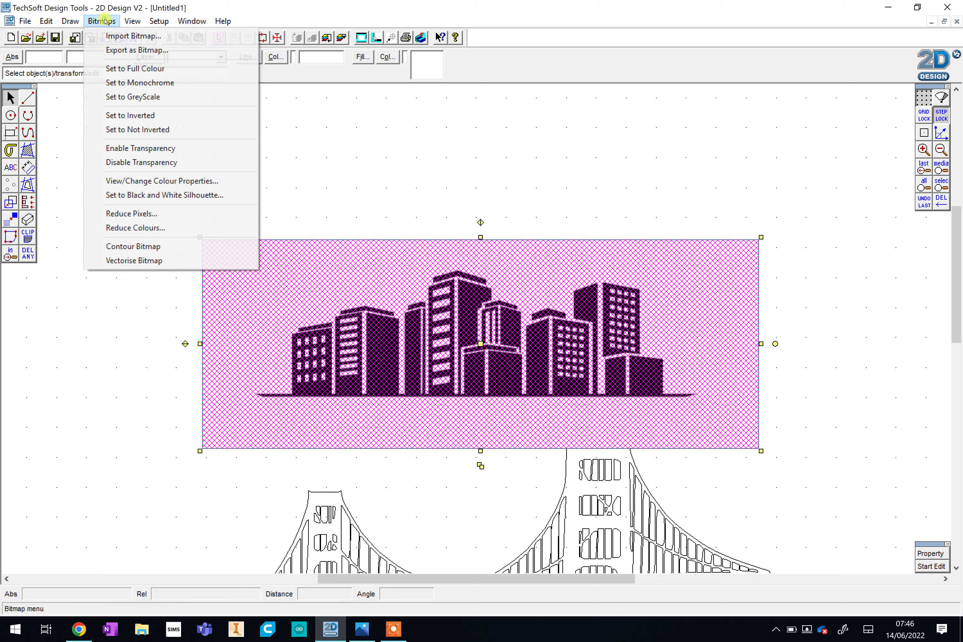
click(122, 260)
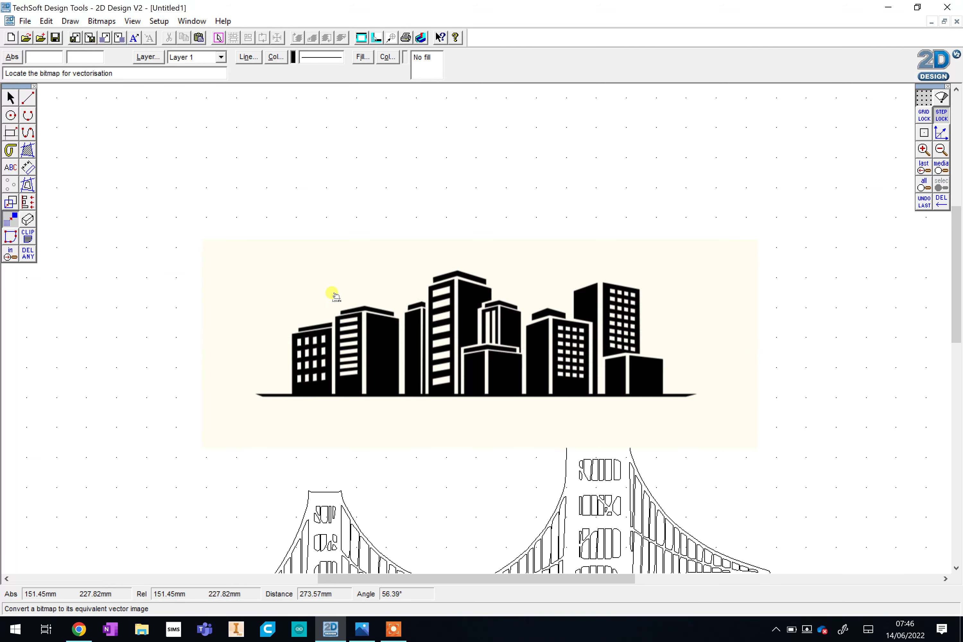
click(393, 317)
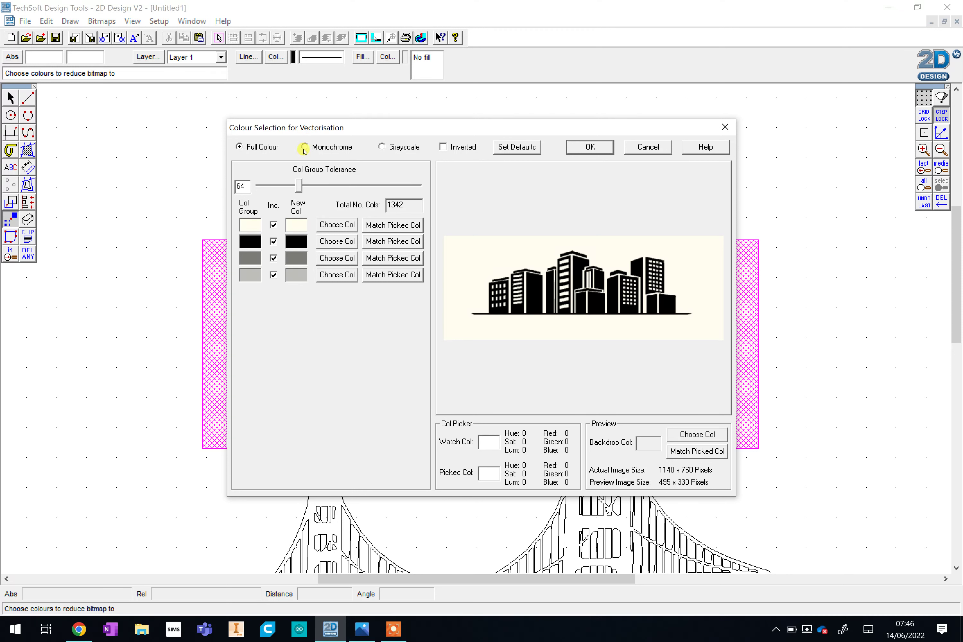
click(305, 148)
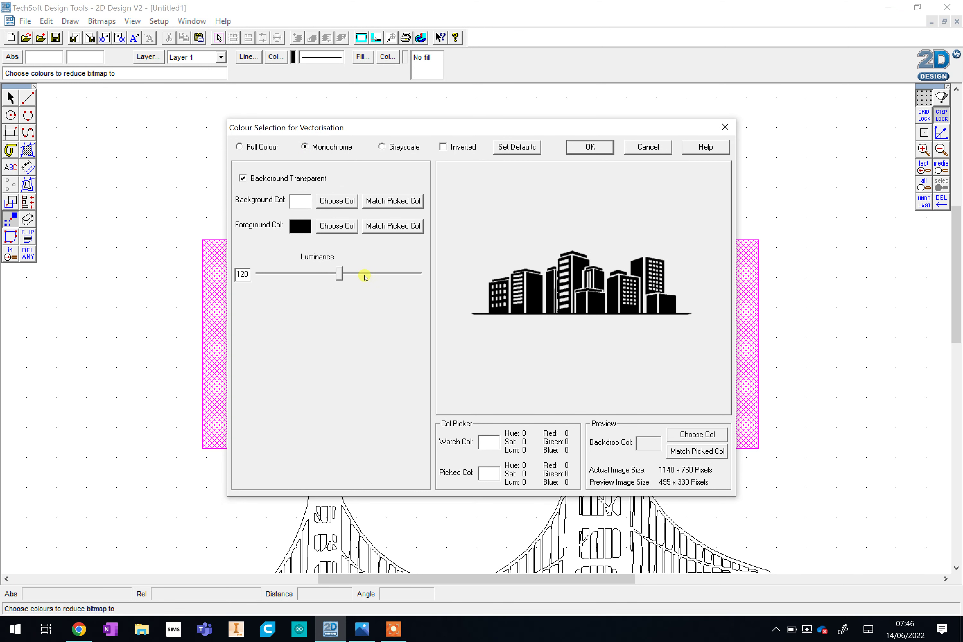
click(597, 148)
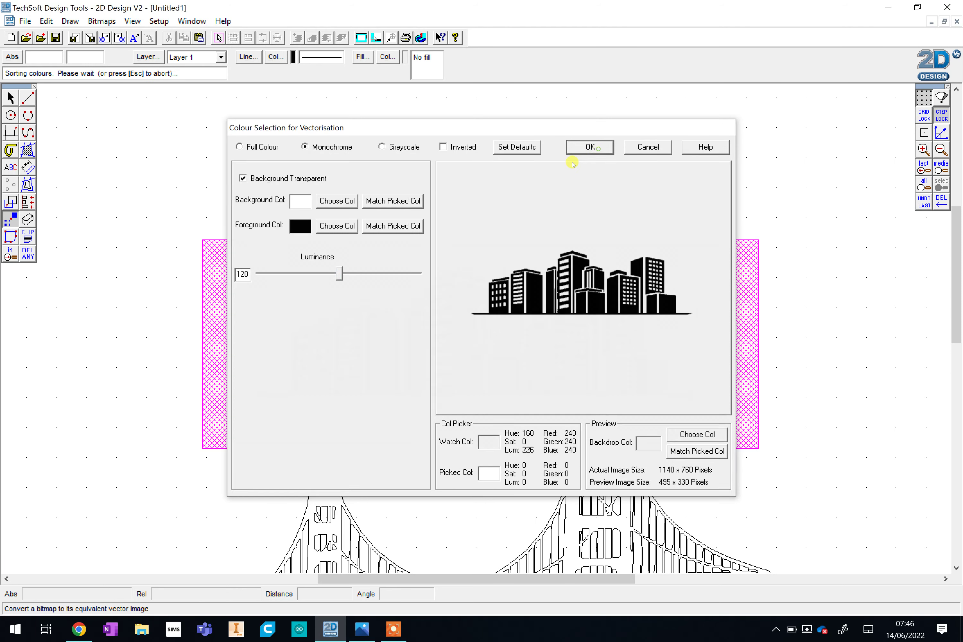
click(413, 436)
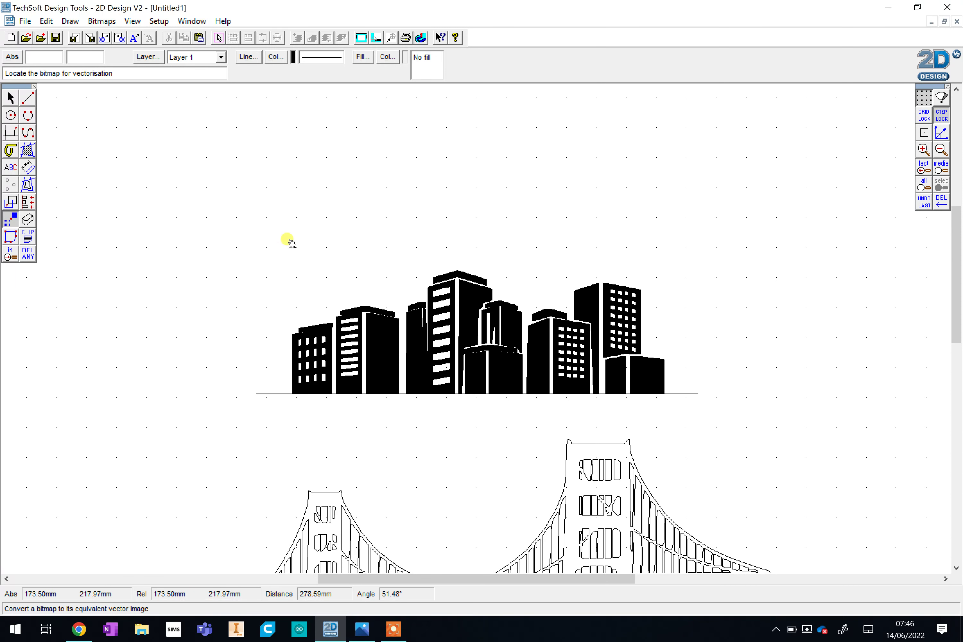
Step: Set the vector skyline to No Fill, leaving only black building outlines
click(10, 97)
click(522, 342)
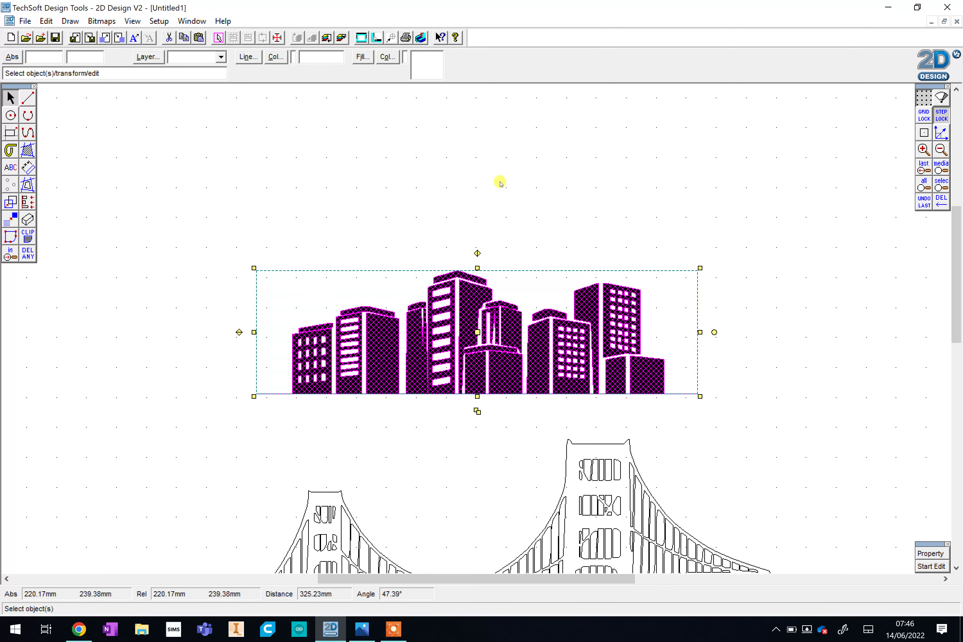
click(361, 57)
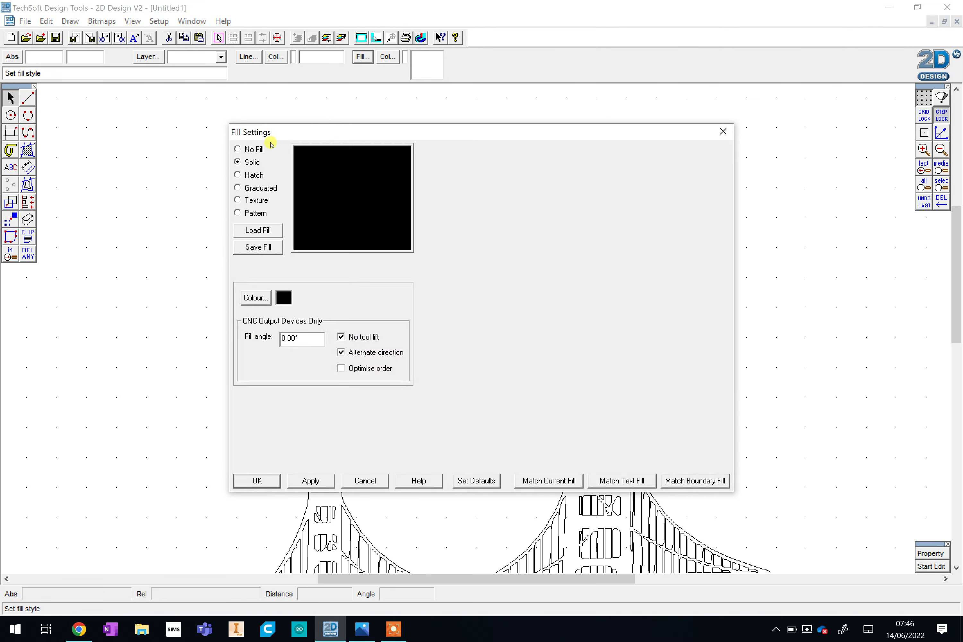
click(254, 149)
click(267, 482)
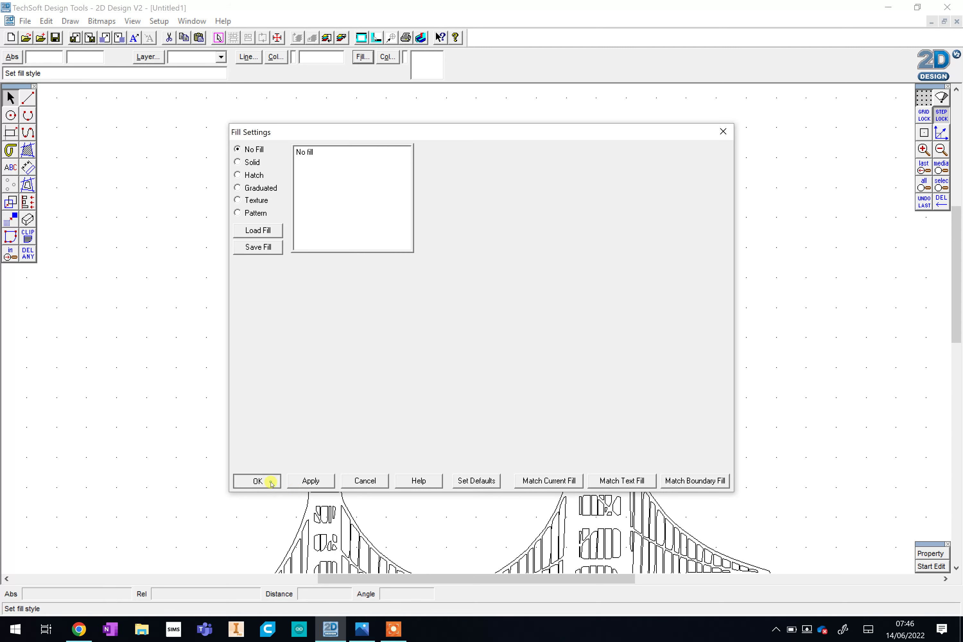
click(419, 442)
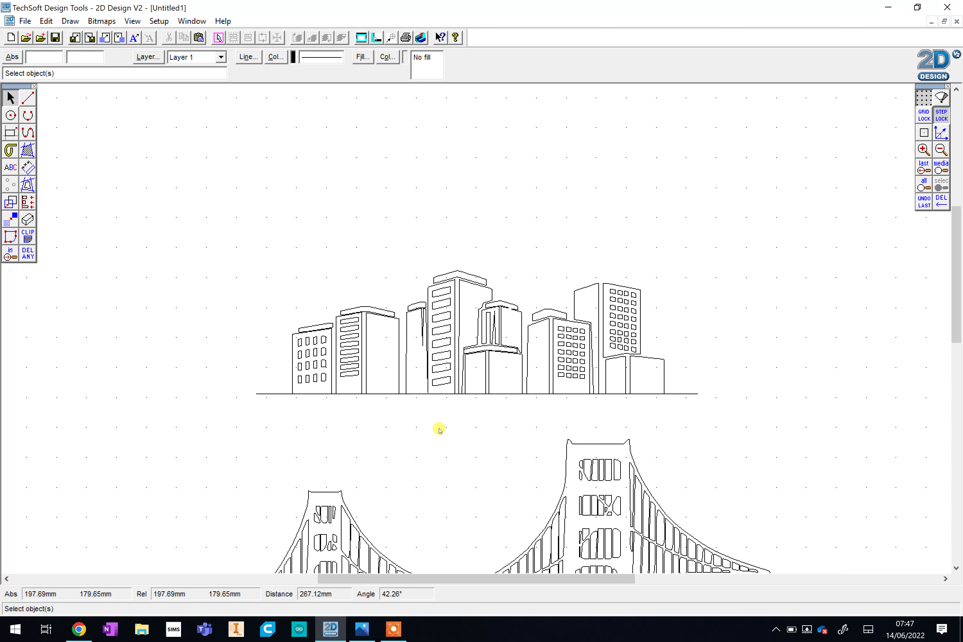
Step: Stretch the skyline outline up, right and left, then place it just above the bridge
click(438, 328)
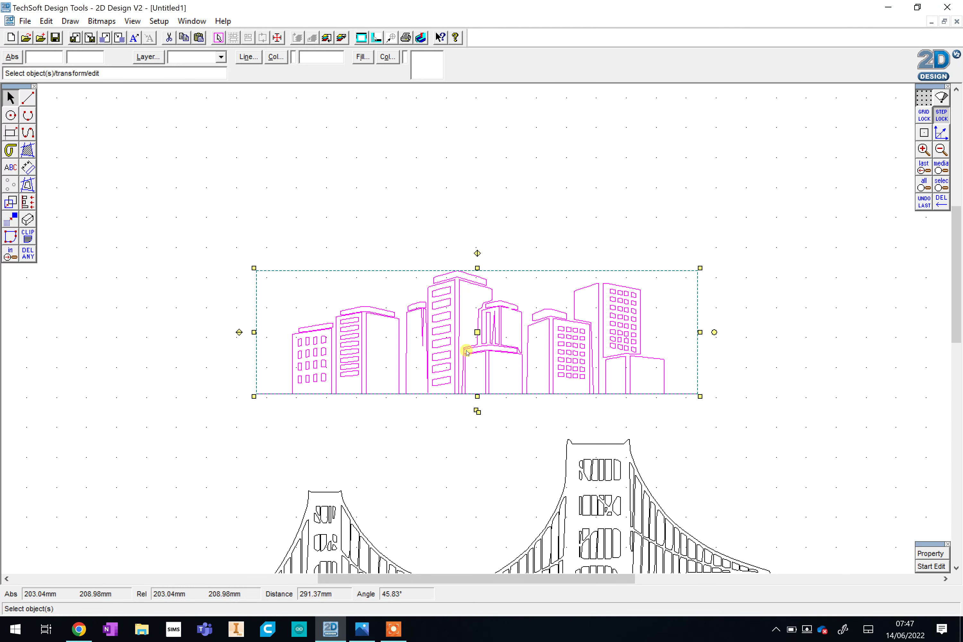
mouse_move(701, 268)
mouse_down()
mouse_move(878, 135)
mouse_move(897, 242)
mouse_up()
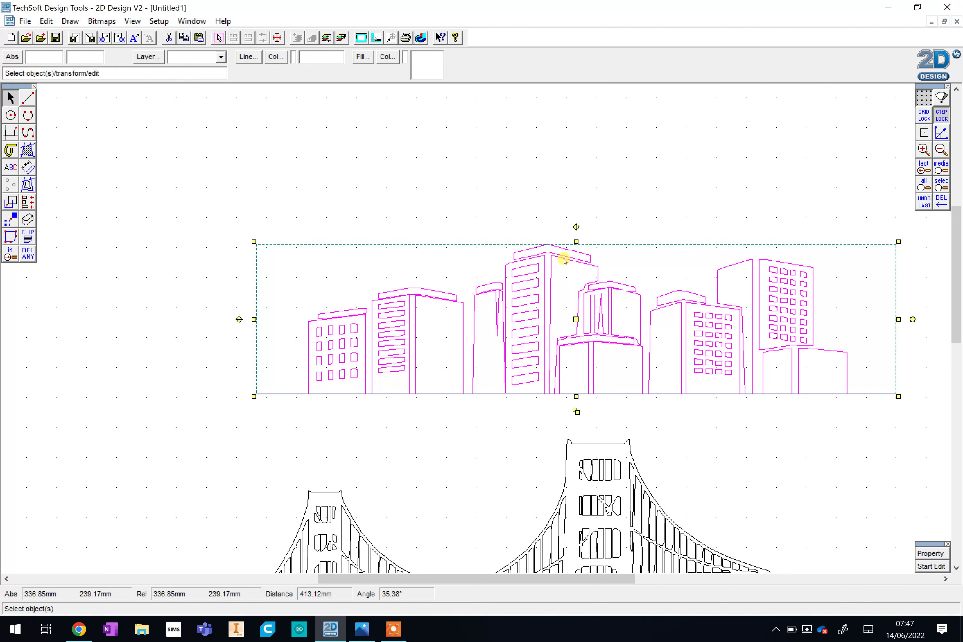
drag(253, 319, 147, 319)
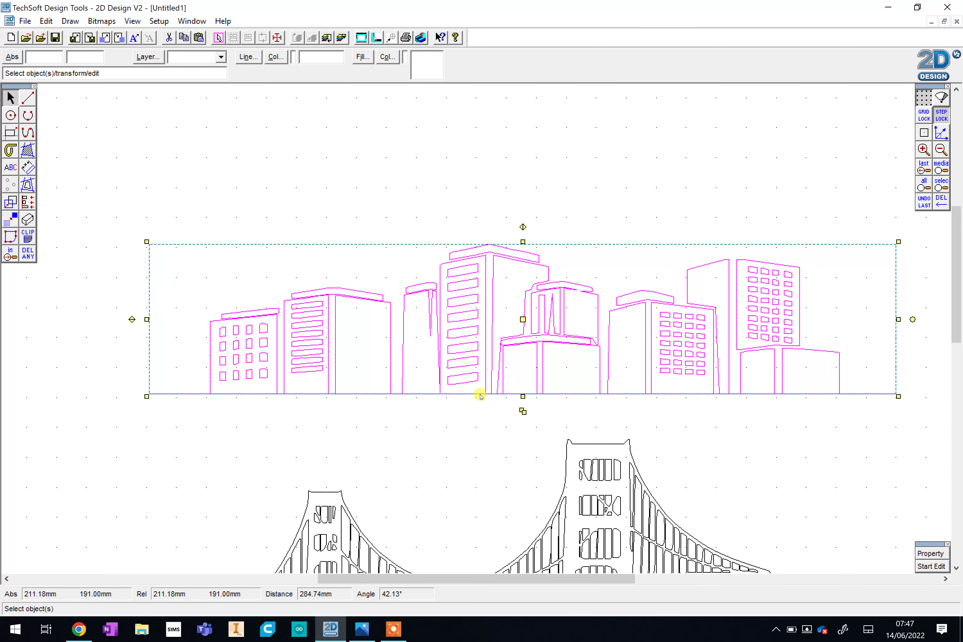
drag(523, 319, 480, 361)
click(781, 507)
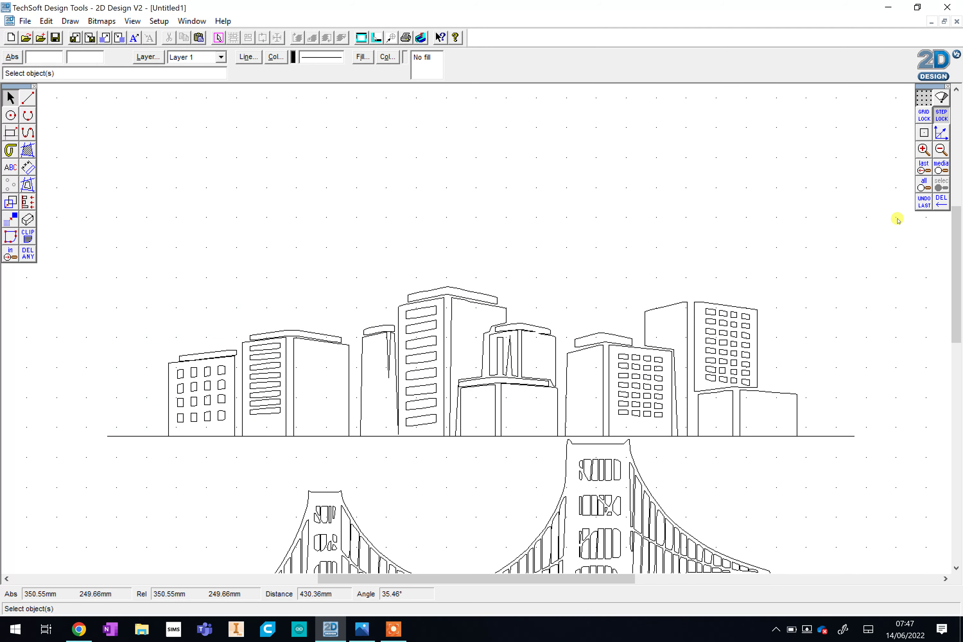
click(944, 152)
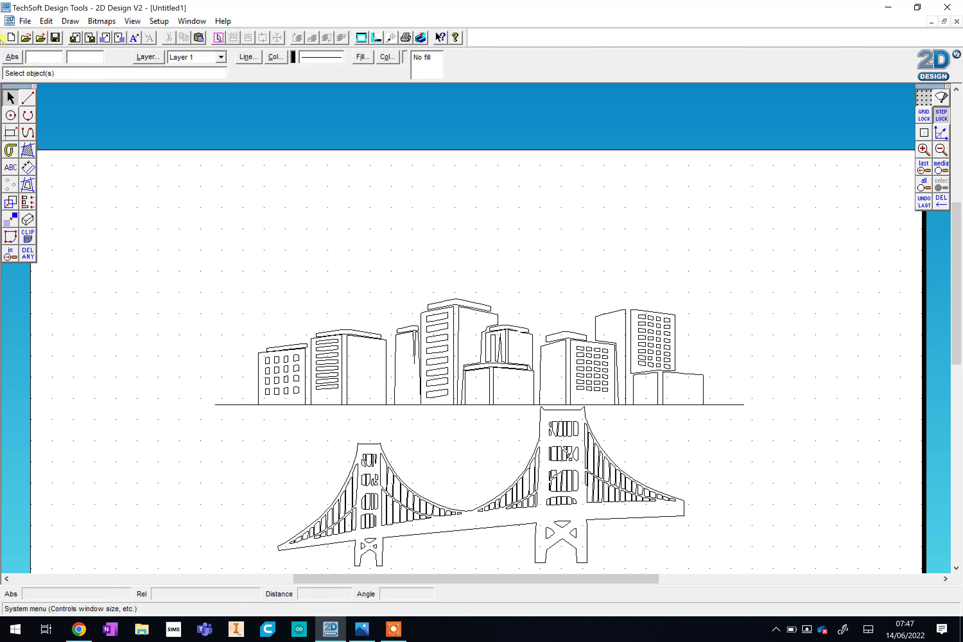
Step: Draw a circle near the top left and a 60 mm horizontal line to its right
click(11, 116)
click(135, 248)
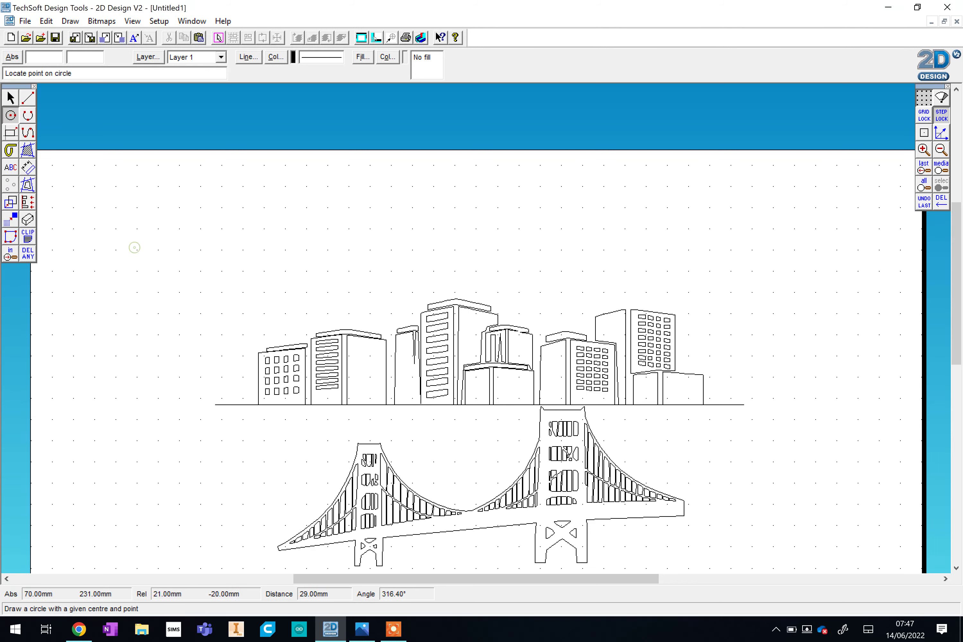
click(184, 288)
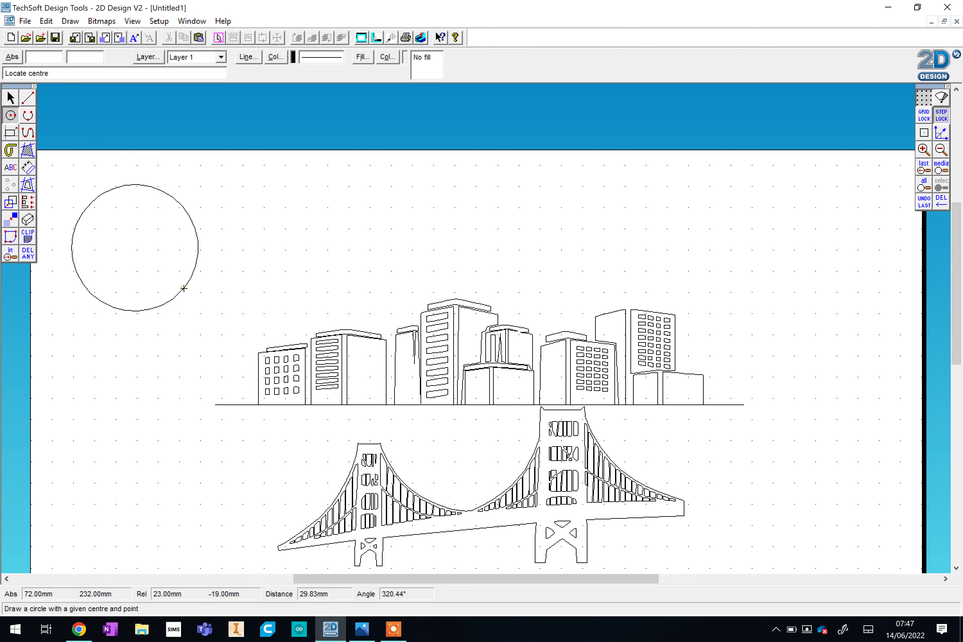
click(27, 98)
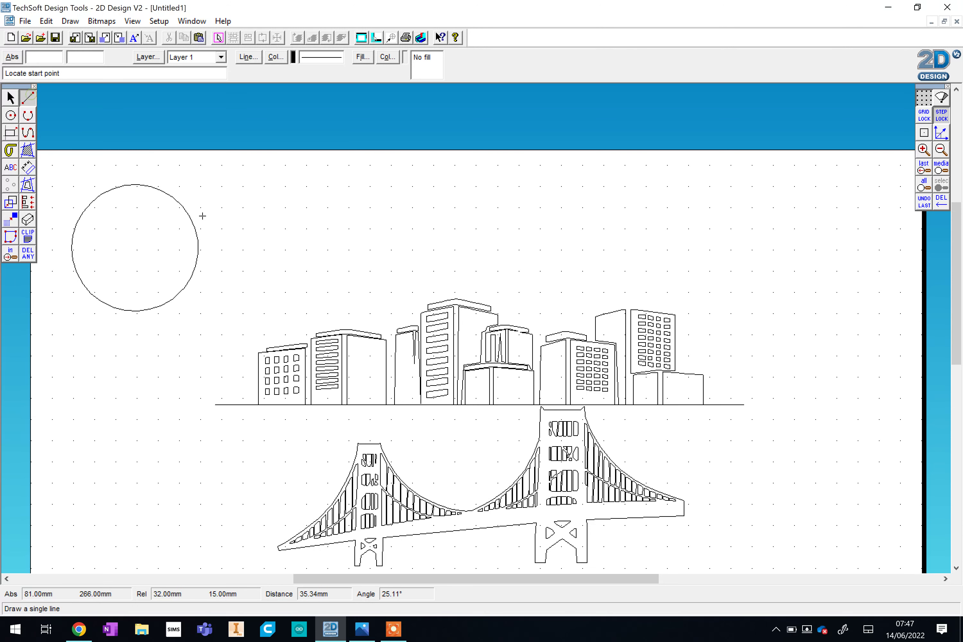
click(391, 237)
Step: Switch to Photos to view the image.png lattice garment reference
click(362, 629)
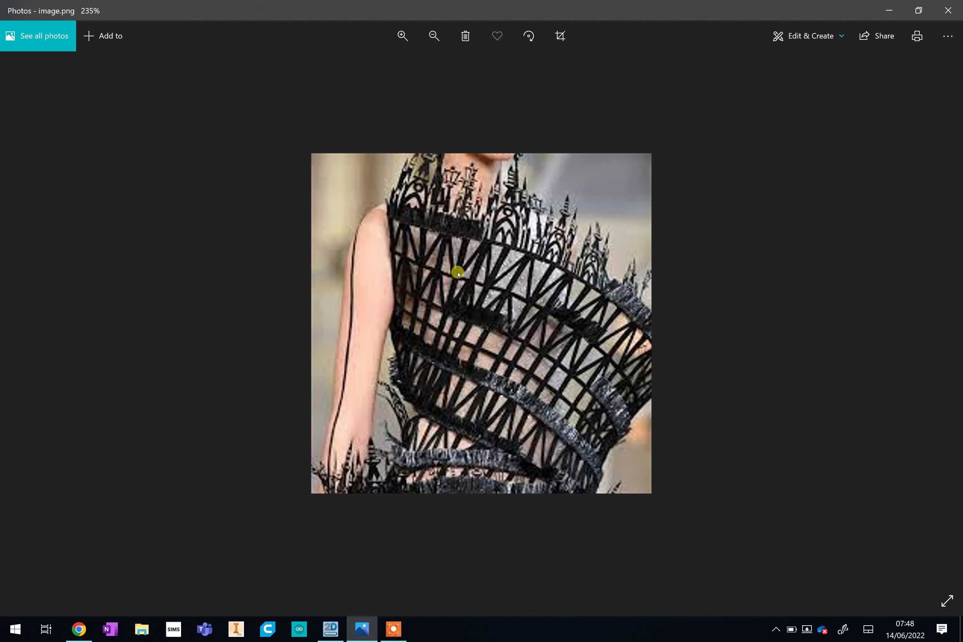
Step: Drag the bridge outline lower on the sheet so a gap opens beneath the skyline
click(330, 629)
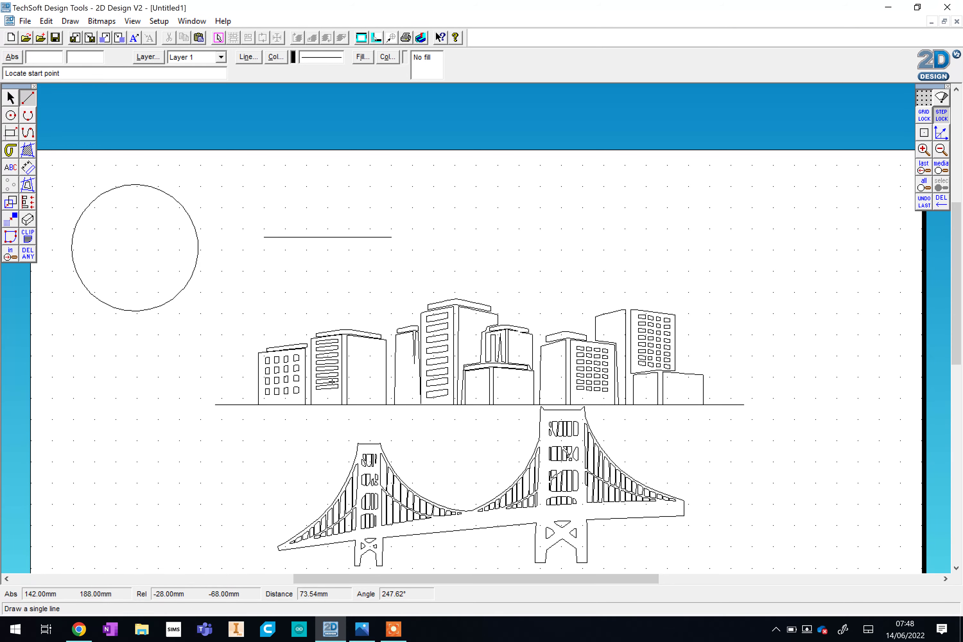
click(10, 97)
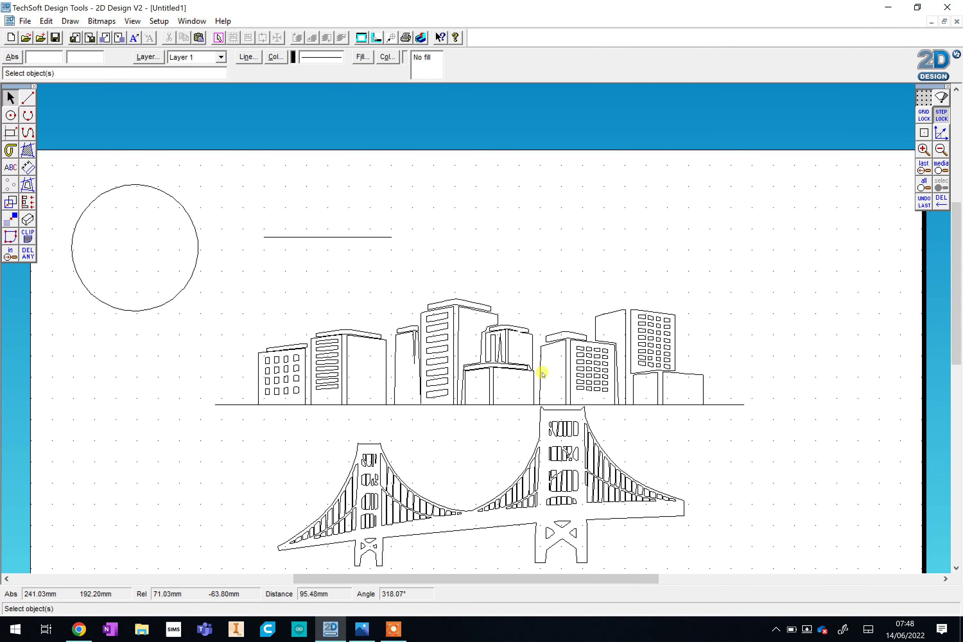
click(941, 149)
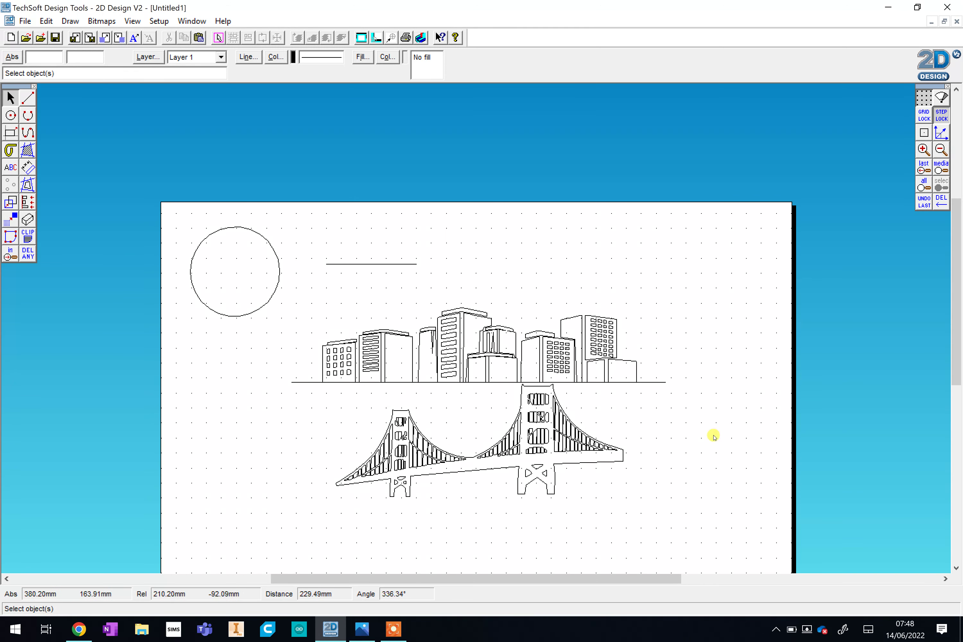
drag(675, 522, 287, 405)
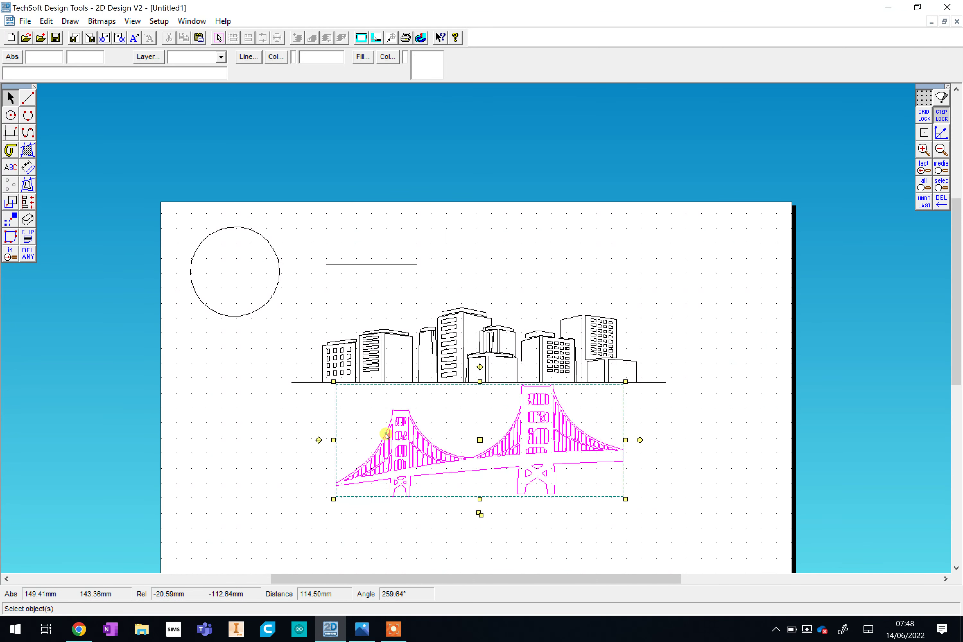
drag(479, 441, 287, 562)
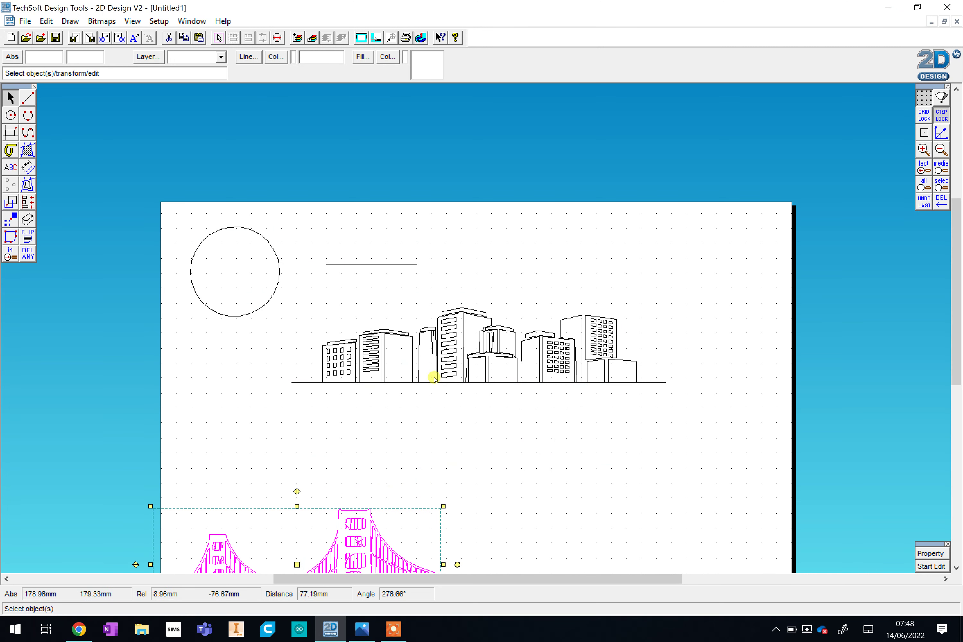
click(923, 150)
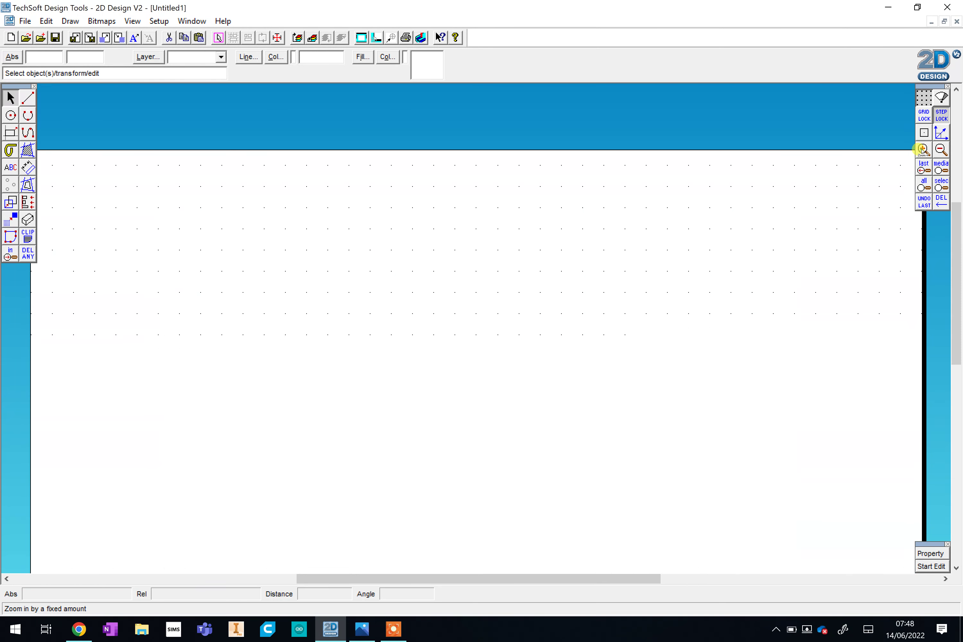
click(923, 149)
click(923, 149)
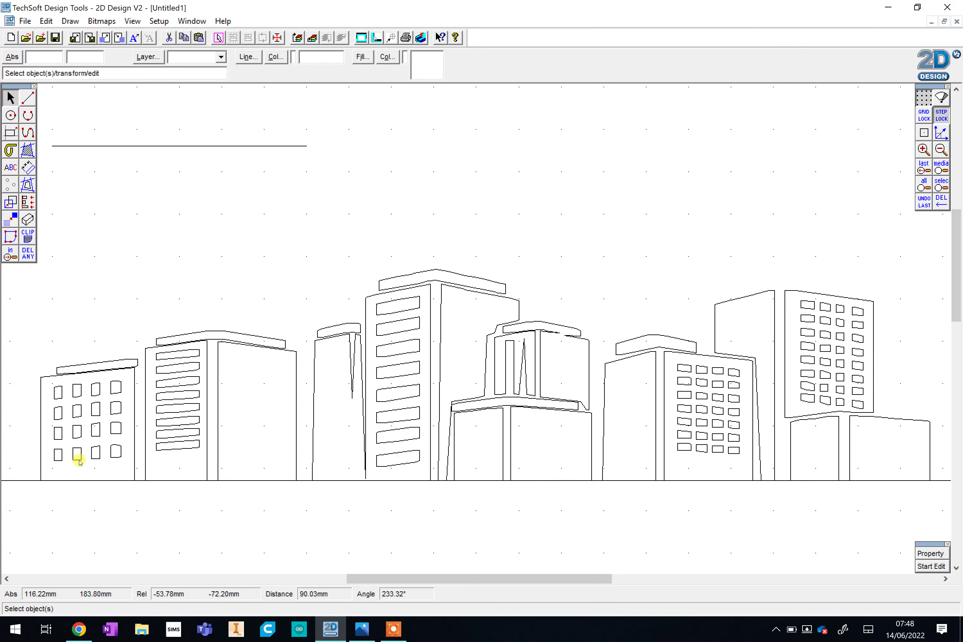
Step: Draw a wide rectangular base beneath the skyline buildings
click(940, 150)
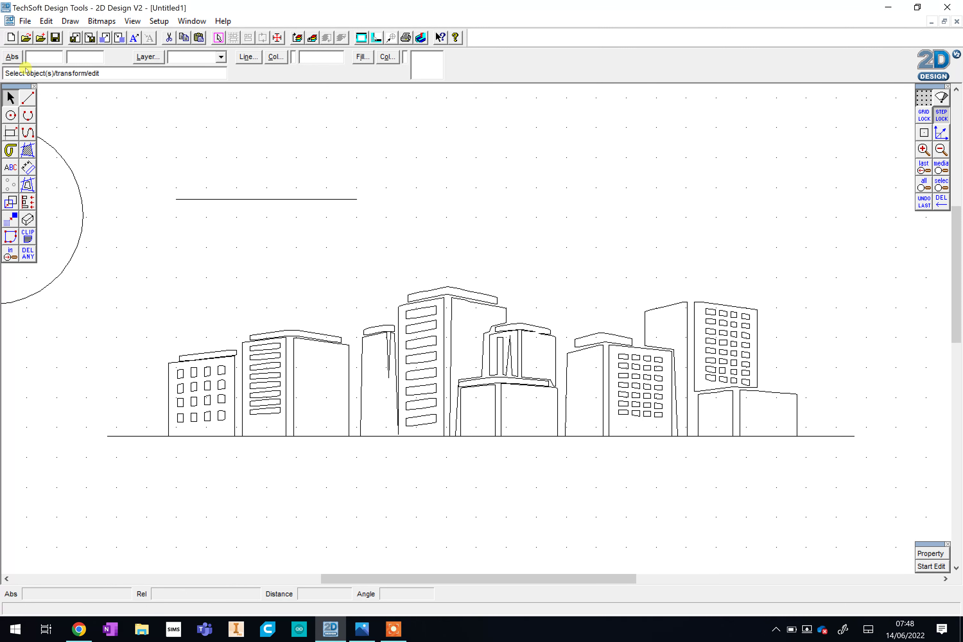
click(10, 133)
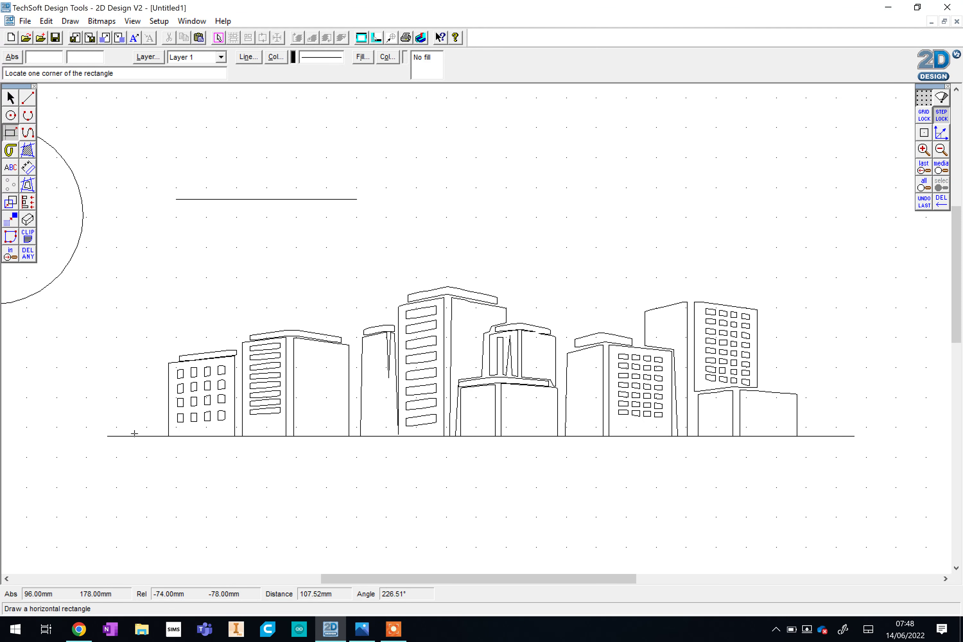
click(104, 436)
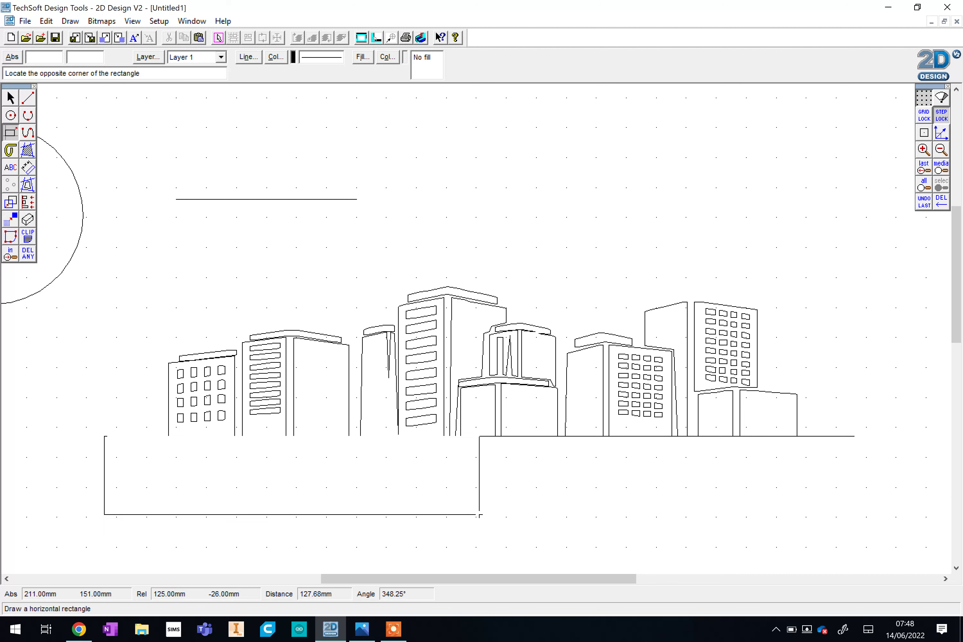
click(854, 532)
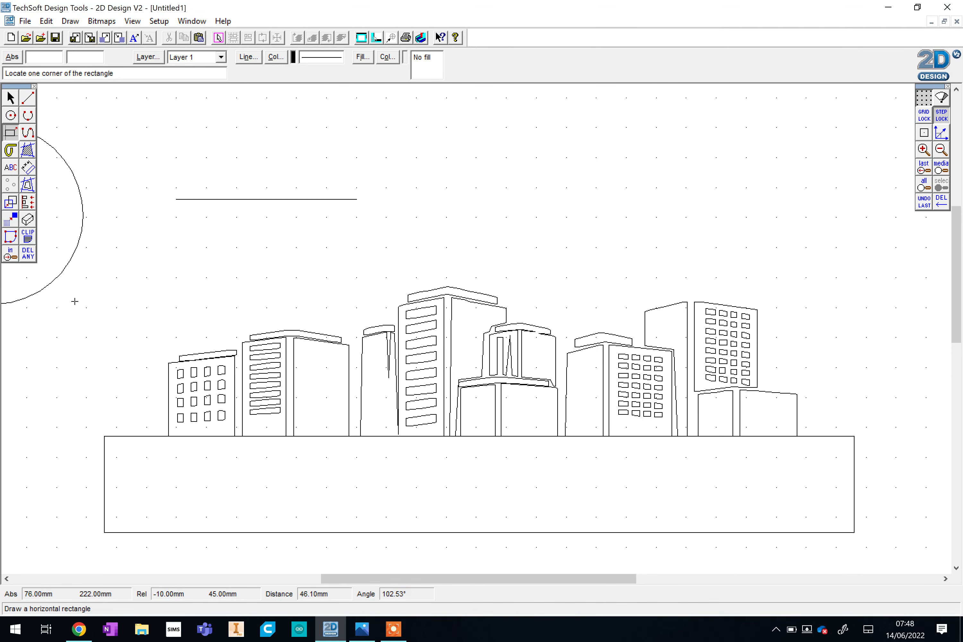
Step: Trim the base's top edge under each building with delete-part-between-intersections
click(27, 253)
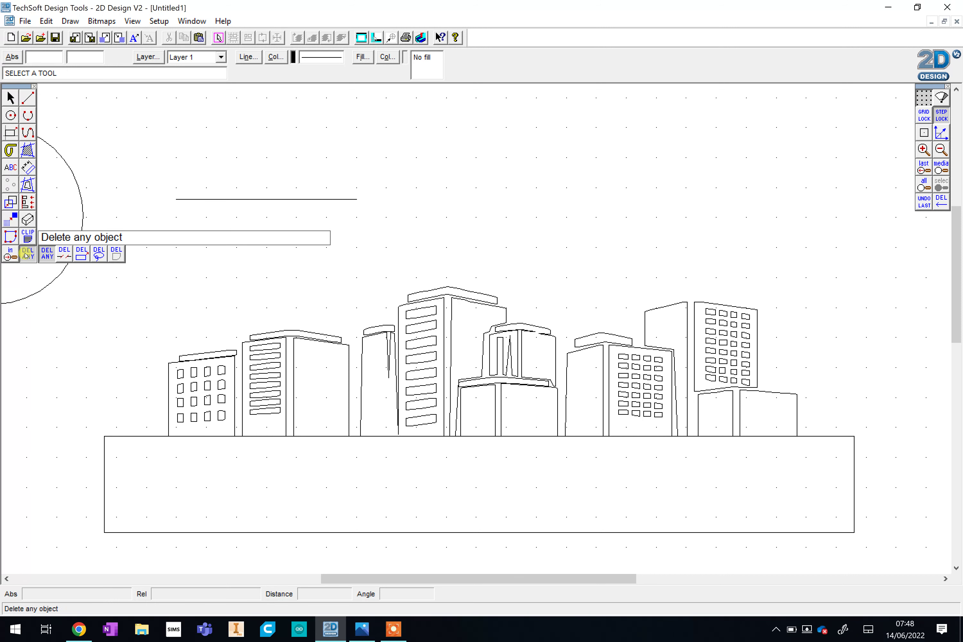
click(66, 253)
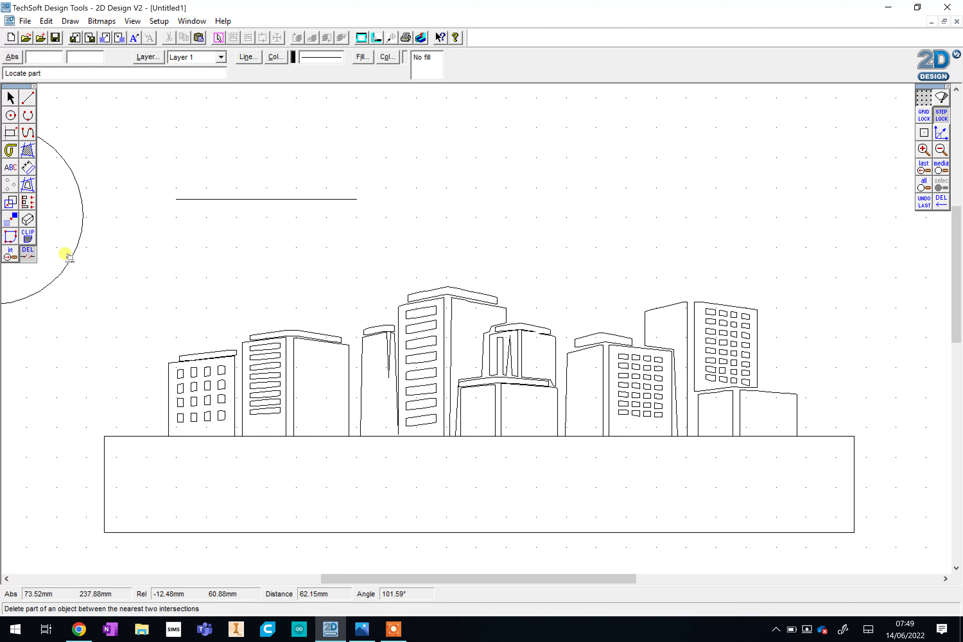
click(207, 436)
click(314, 437)
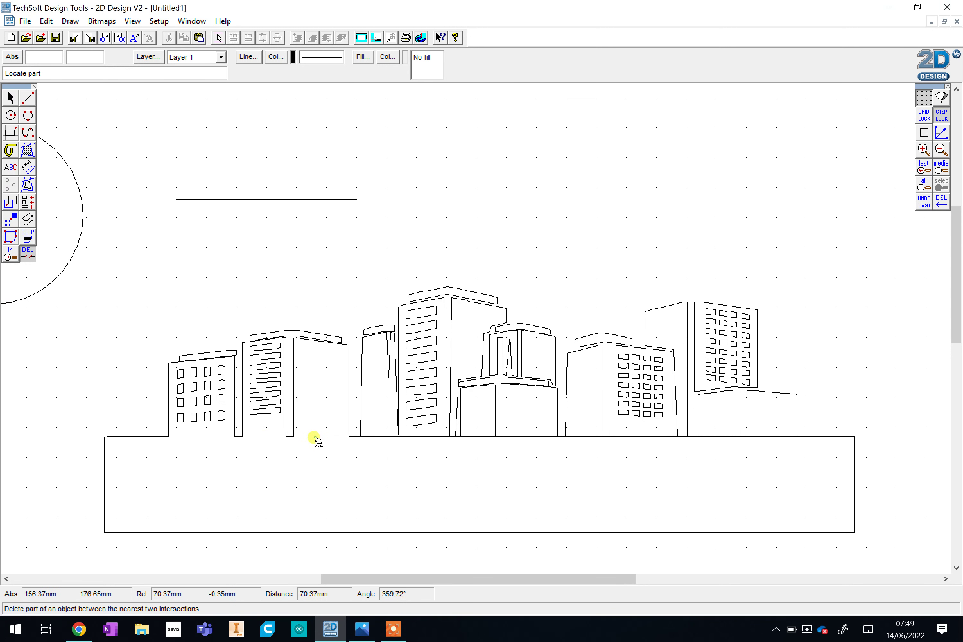
click(389, 436)
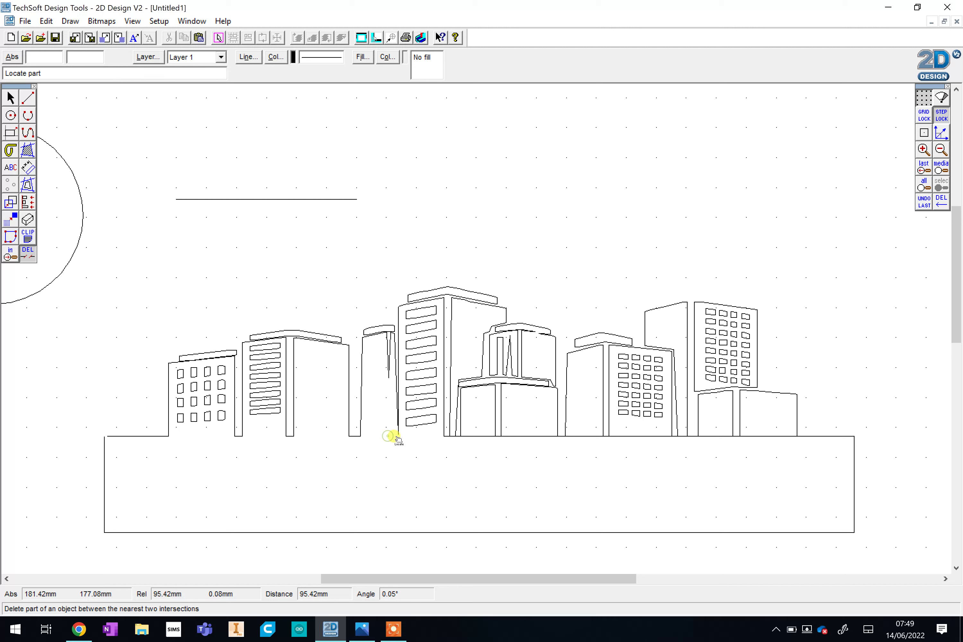
click(479, 437)
click(533, 436)
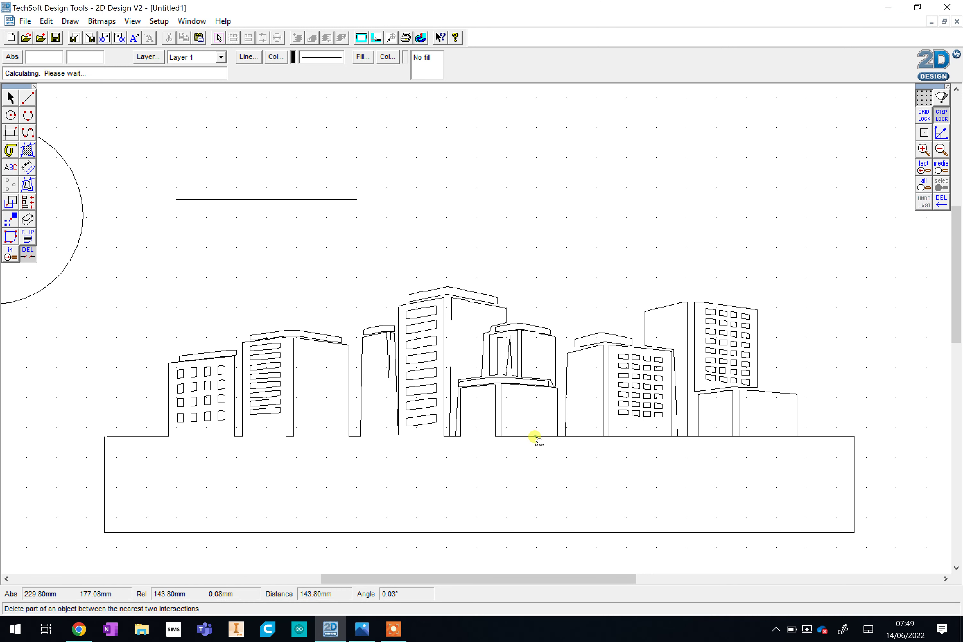
click(593, 436)
click(647, 436)
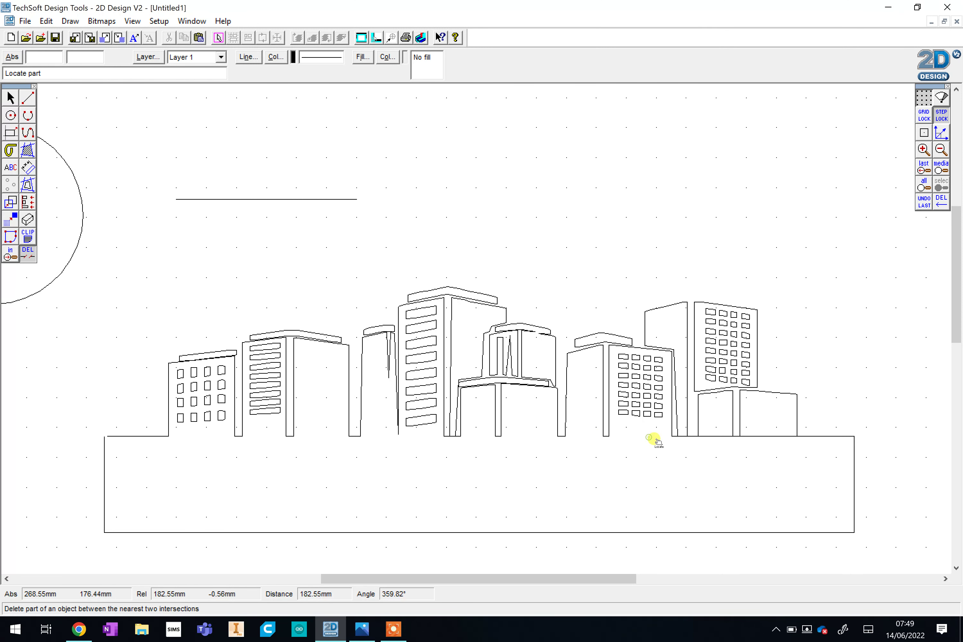
click(711, 437)
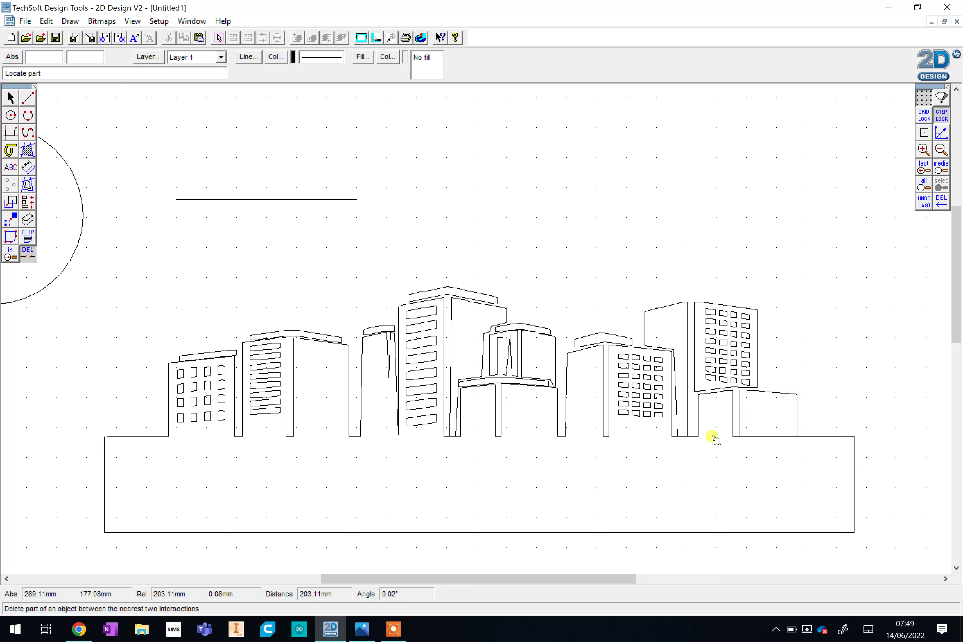
click(759, 437)
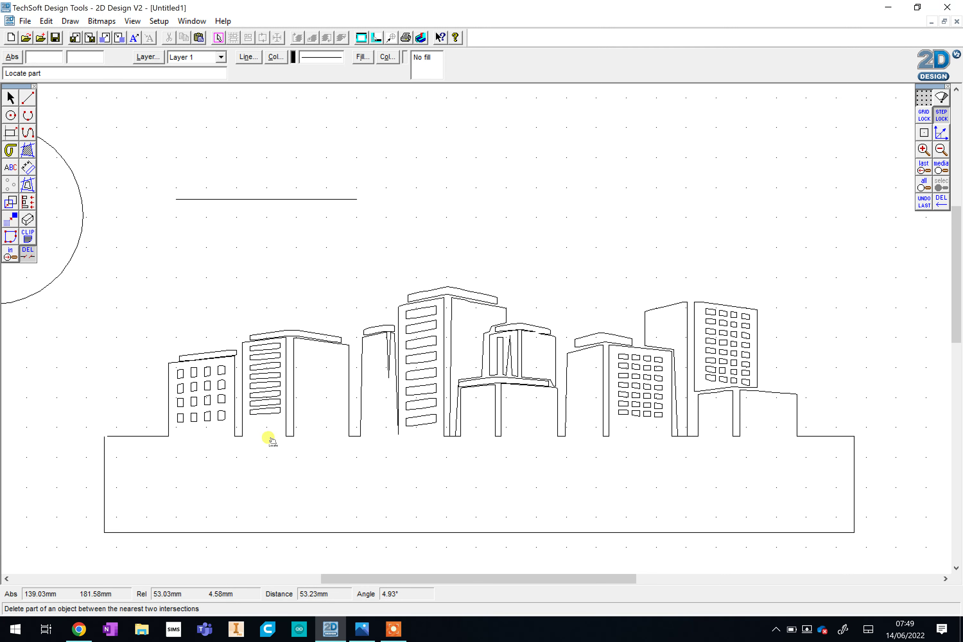
click(363, 630)
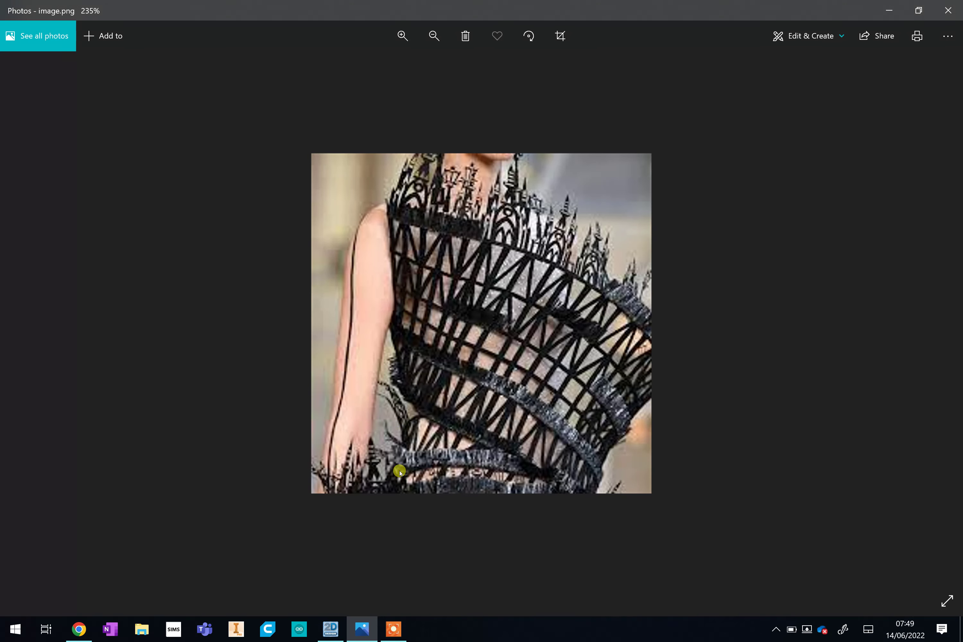
click(330, 629)
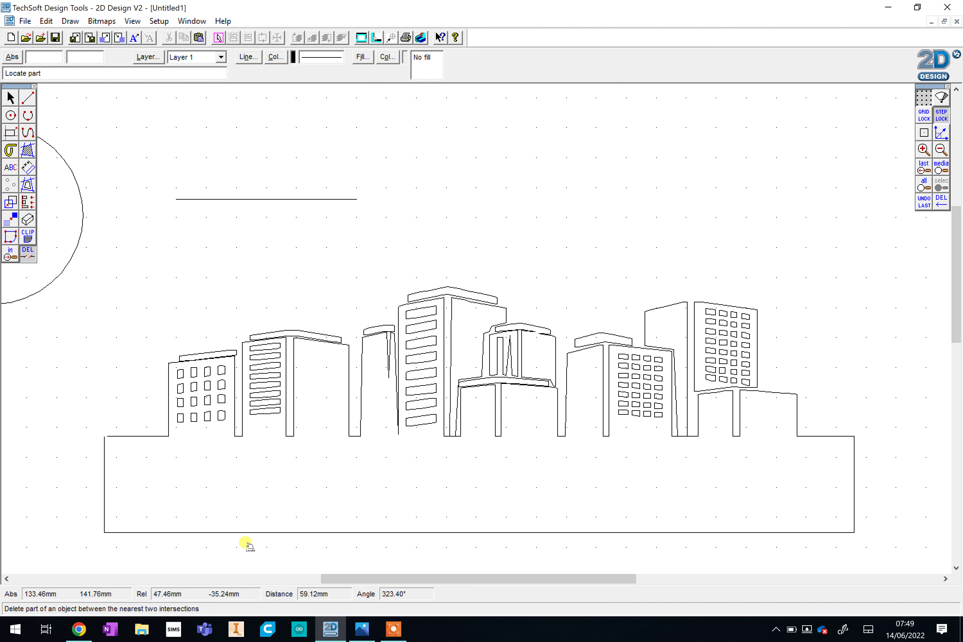
Step: Draw vertical, top and diagonal lines inside the left end of the base
click(32, 98)
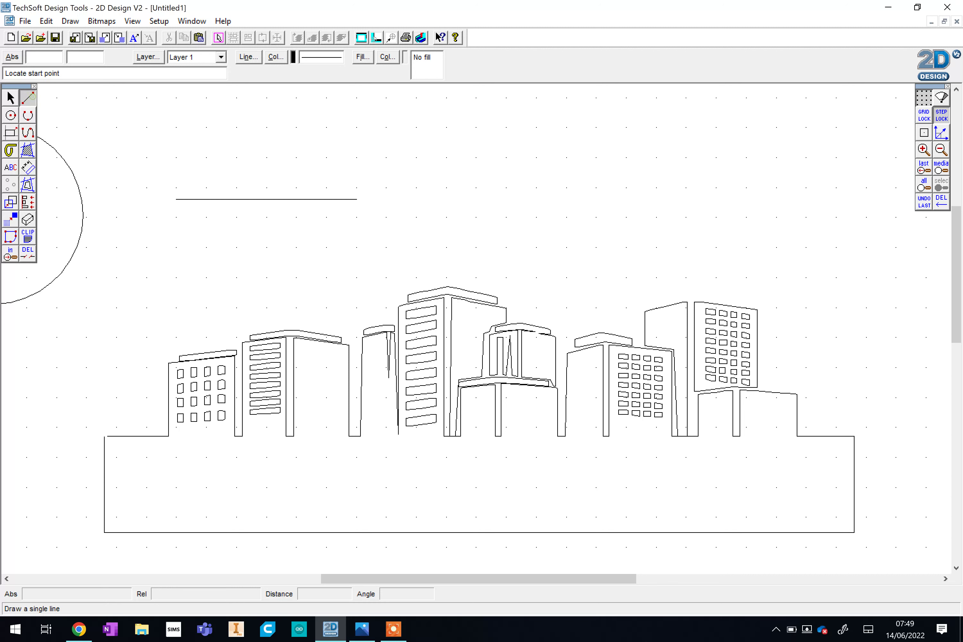
click(116, 448)
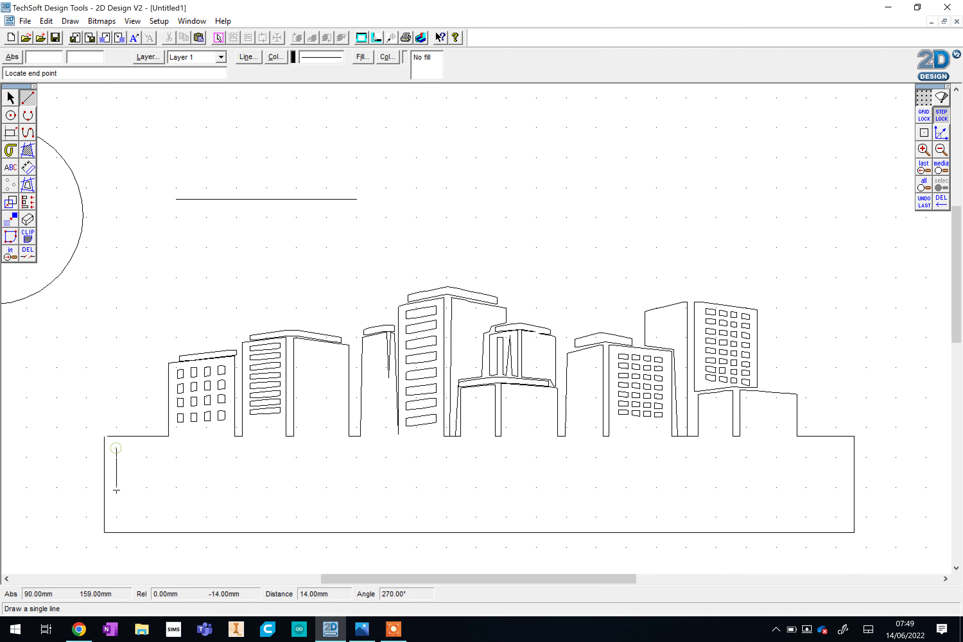
click(117, 524)
click(117, 448)
click(168, 446)
click(117, 519)
click(168, 448)
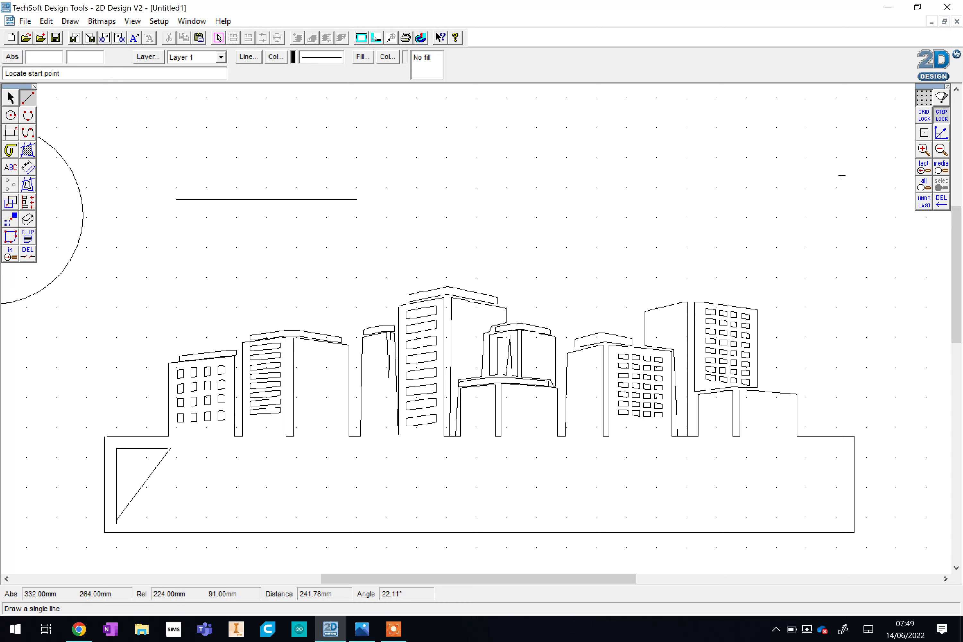
Step: Extend the top line to meet the diagonal and trim the leftover stub to close the triangle
click(923, 151)
click(923, 151)
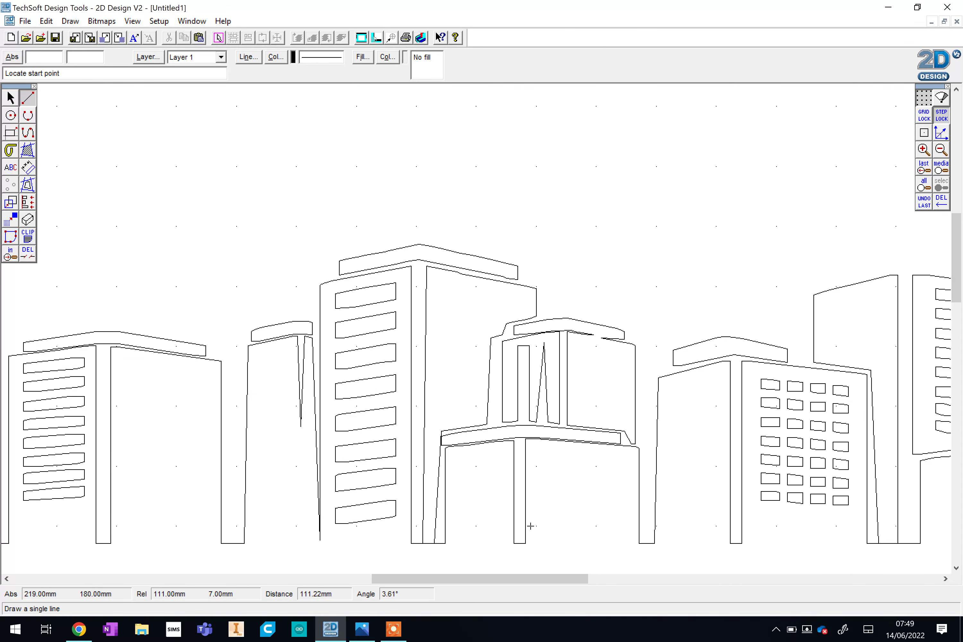
drag(437, 579, 328, 578)
scroll(312, 524, down, 3)
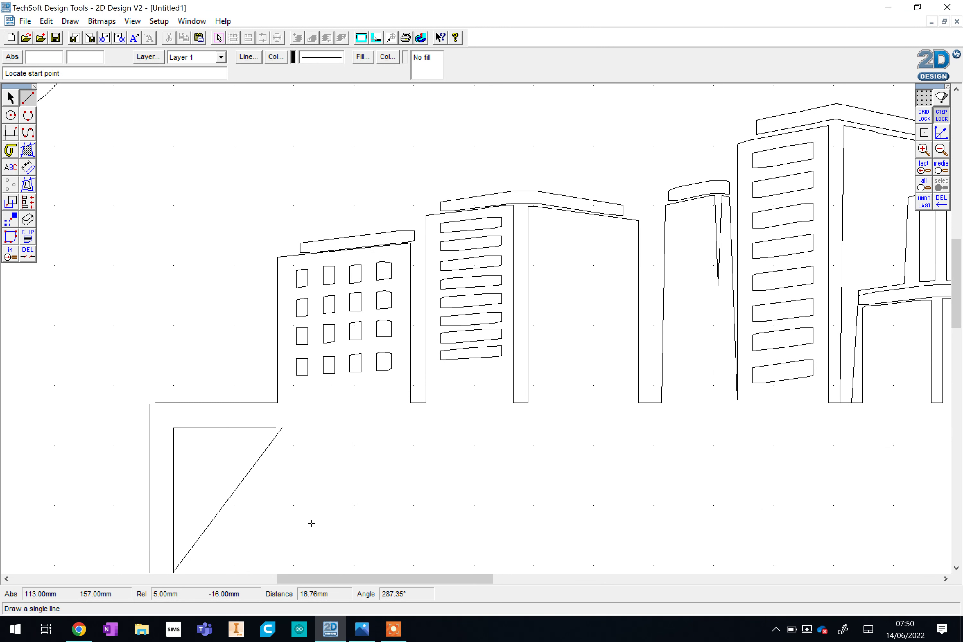
click(10, 98)
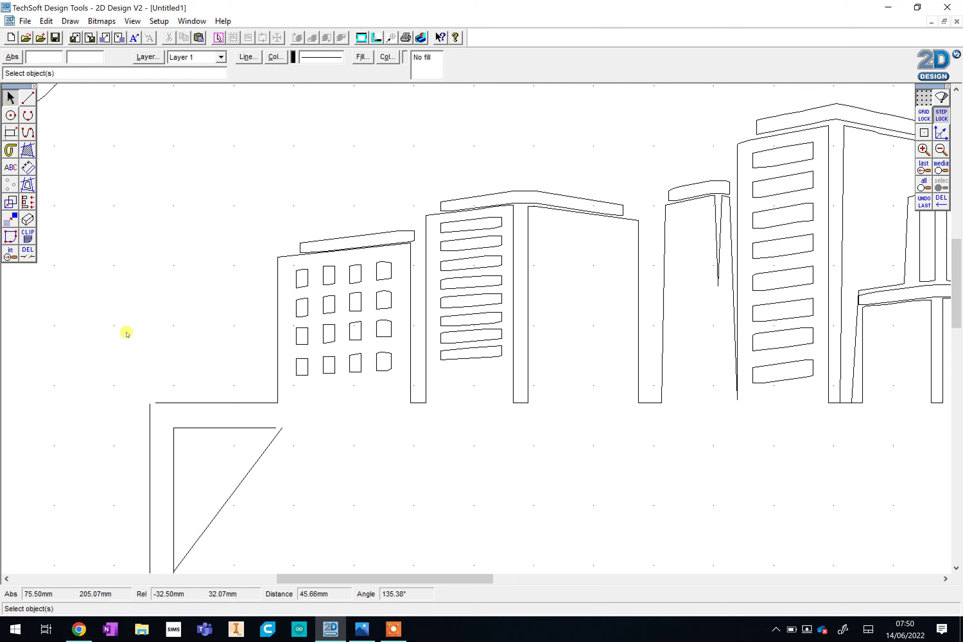
click(235, 432)
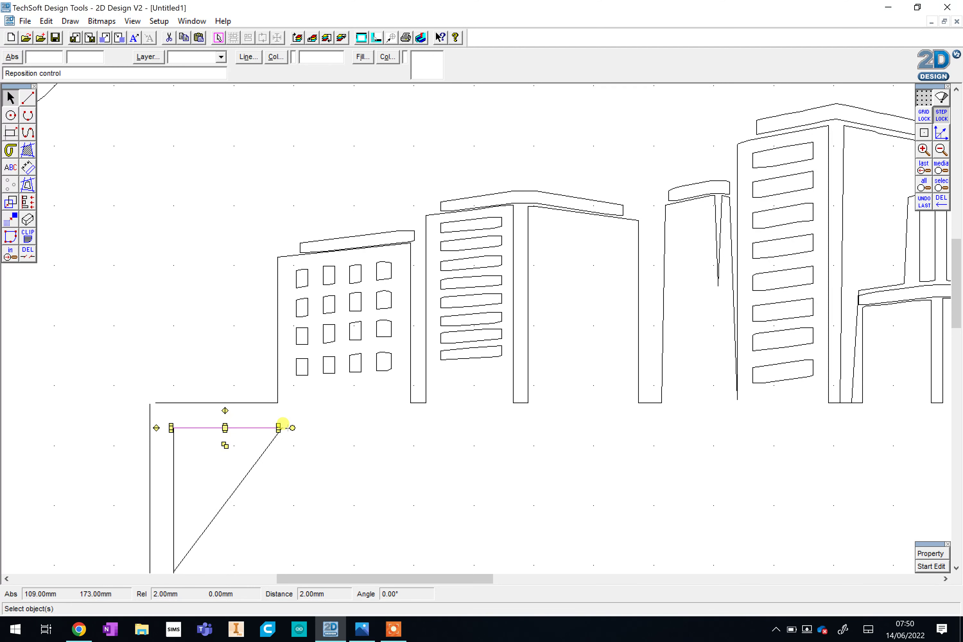
drag(285, 426, 290, 428)
scroll(207, 471, down, 3)
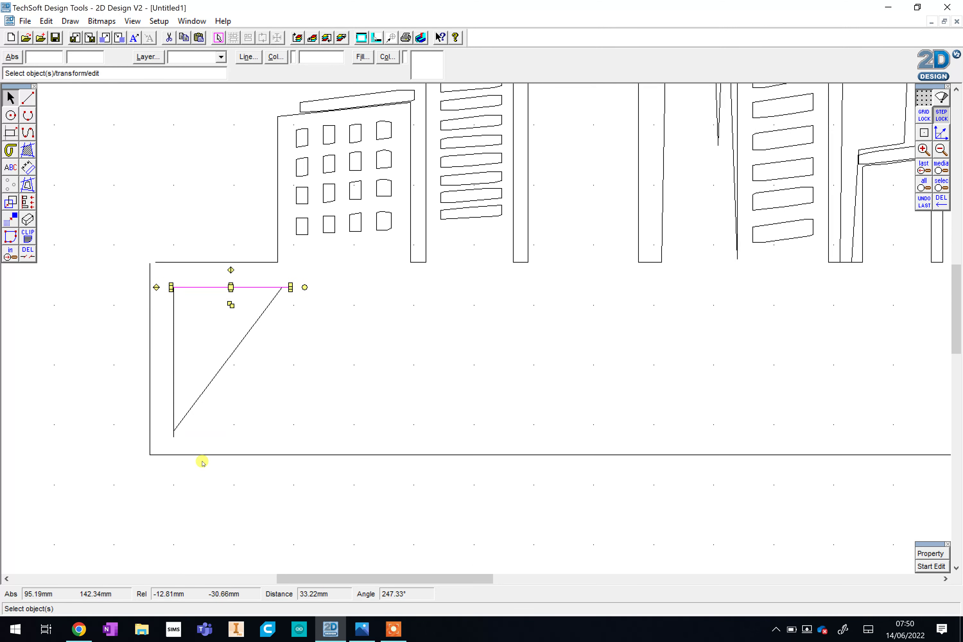
click(28, 253)
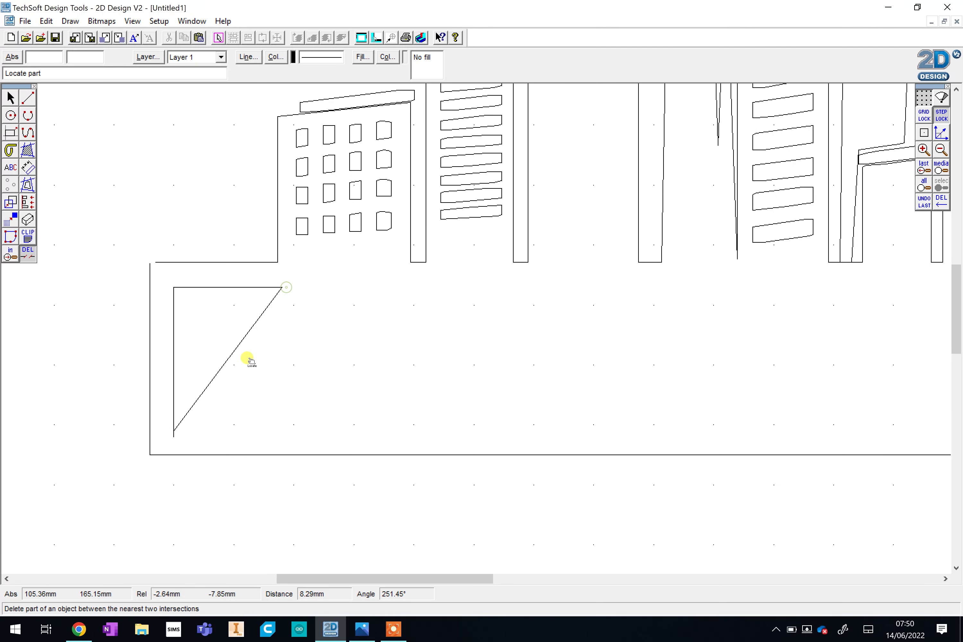
click(174, 435)
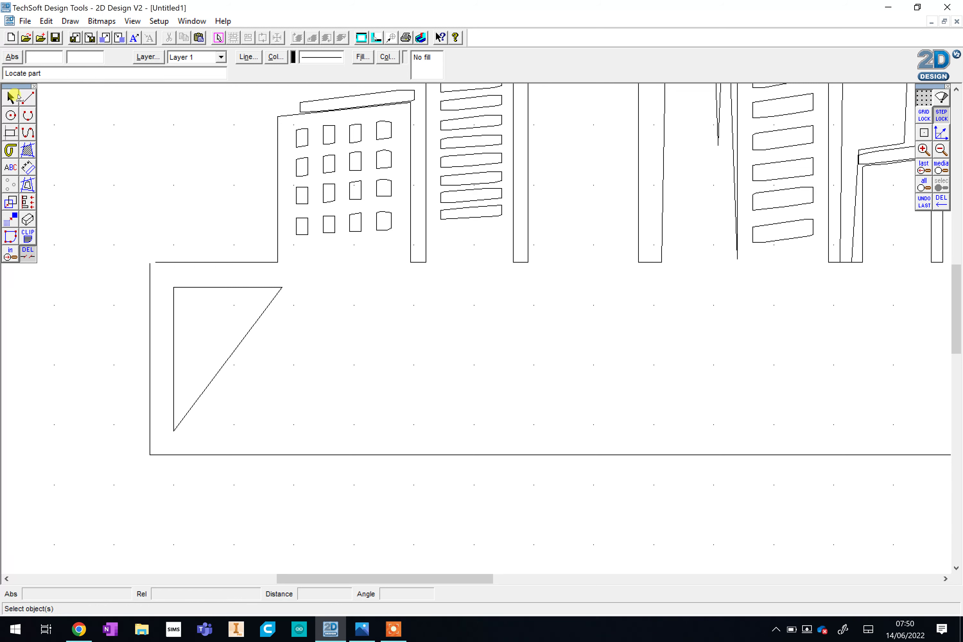
click(10, 98)
Step: Copy the triangle, rotate the copy 180° and place it beside the original
drag(199, 304, 310, 445)
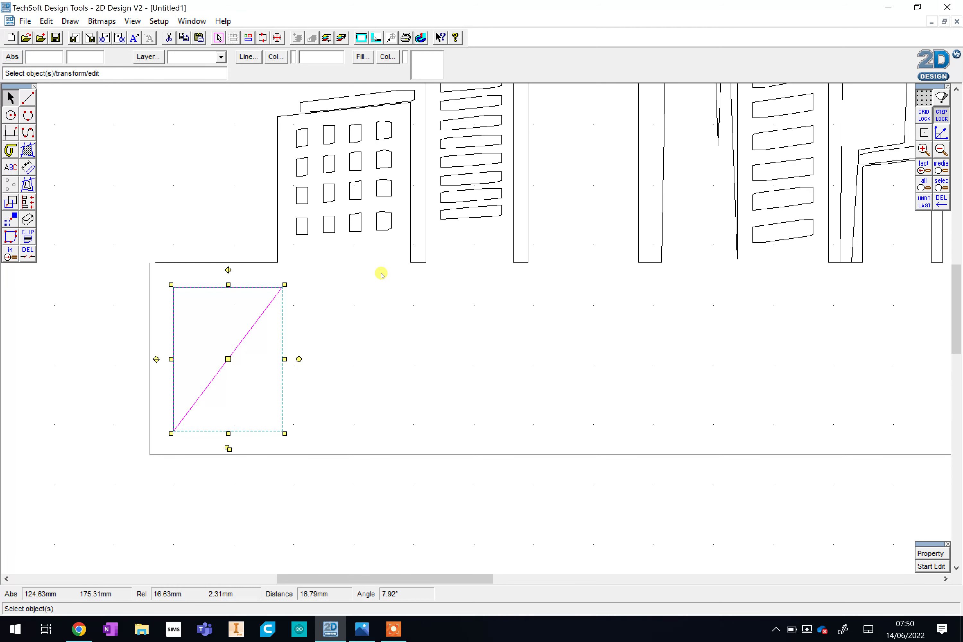
click(356, 323)
click(232, 345)
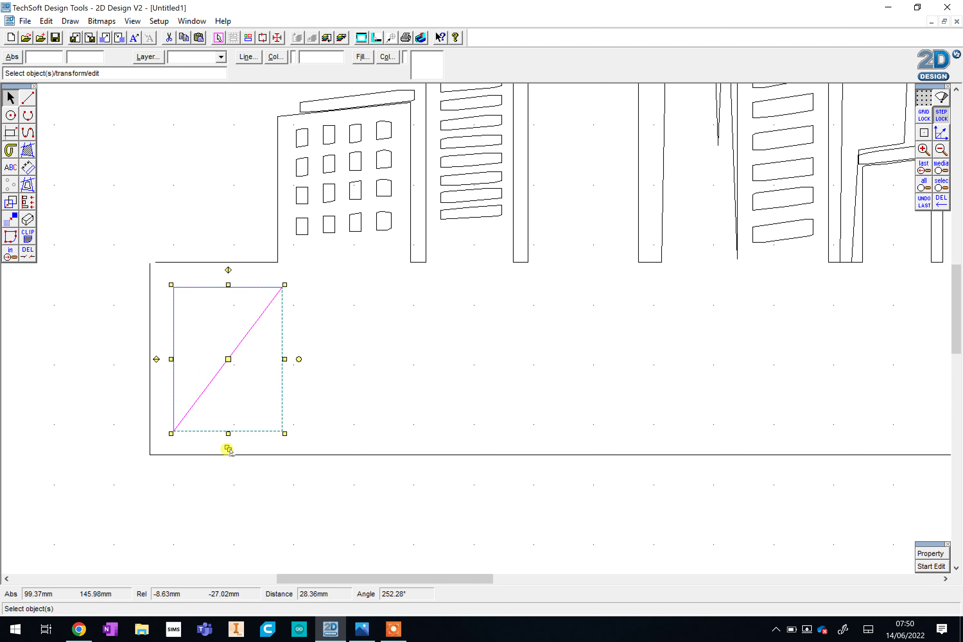
click(228, 449)
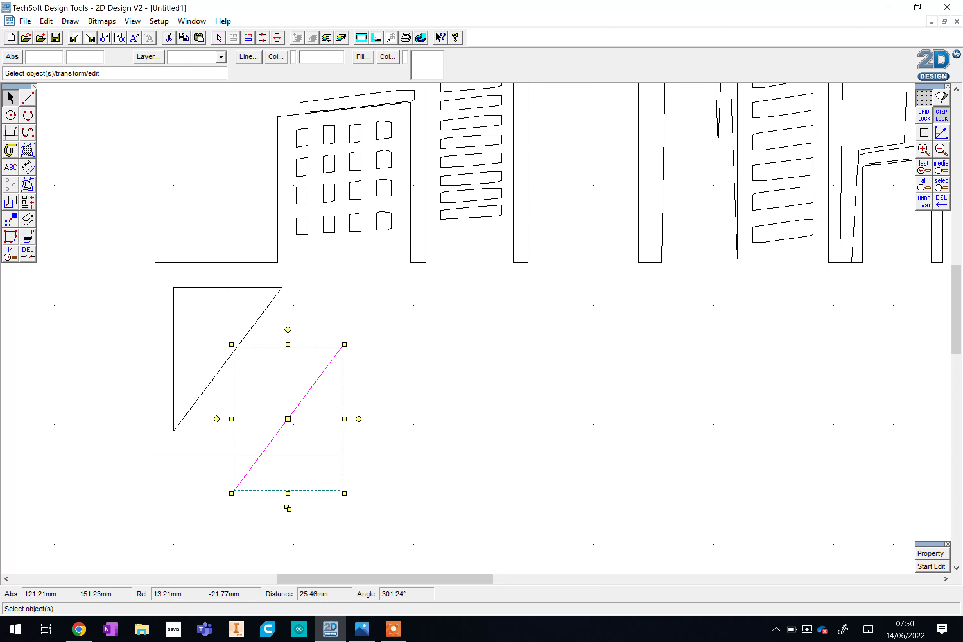
drag(359, 418, 188, 419)
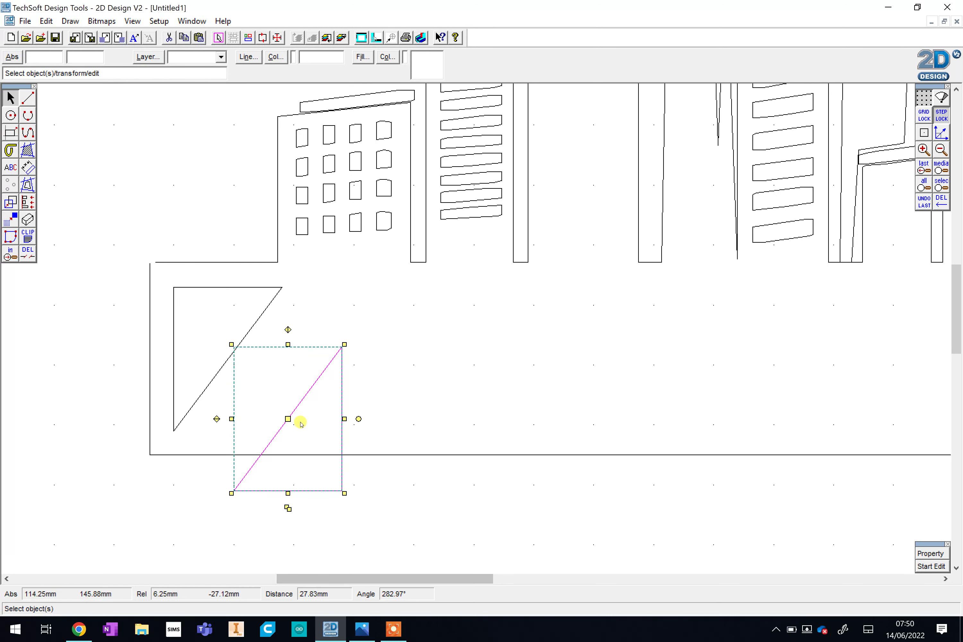
drag(288, 419, 249, 355)
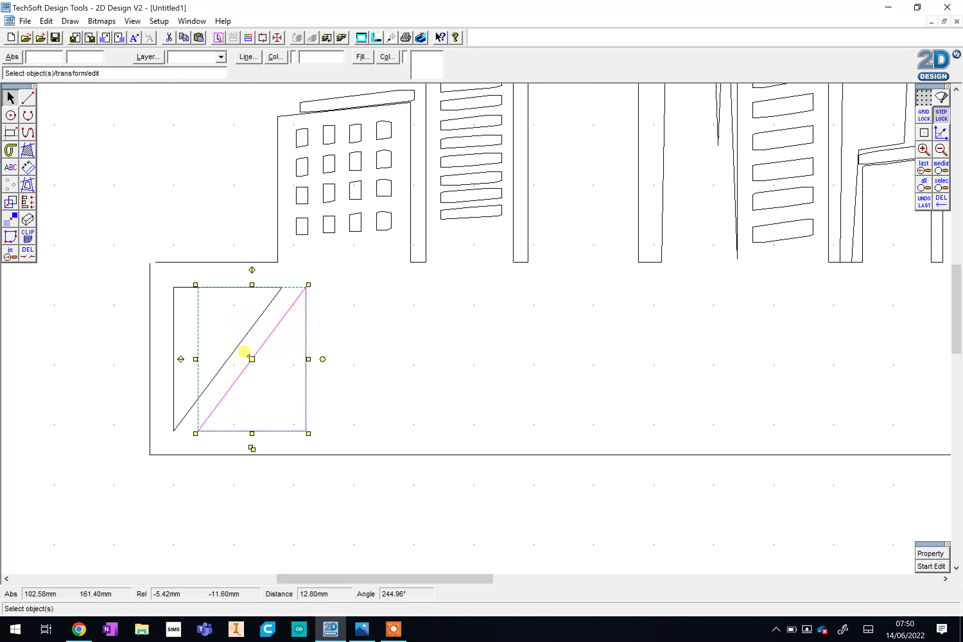
click(290, 497)
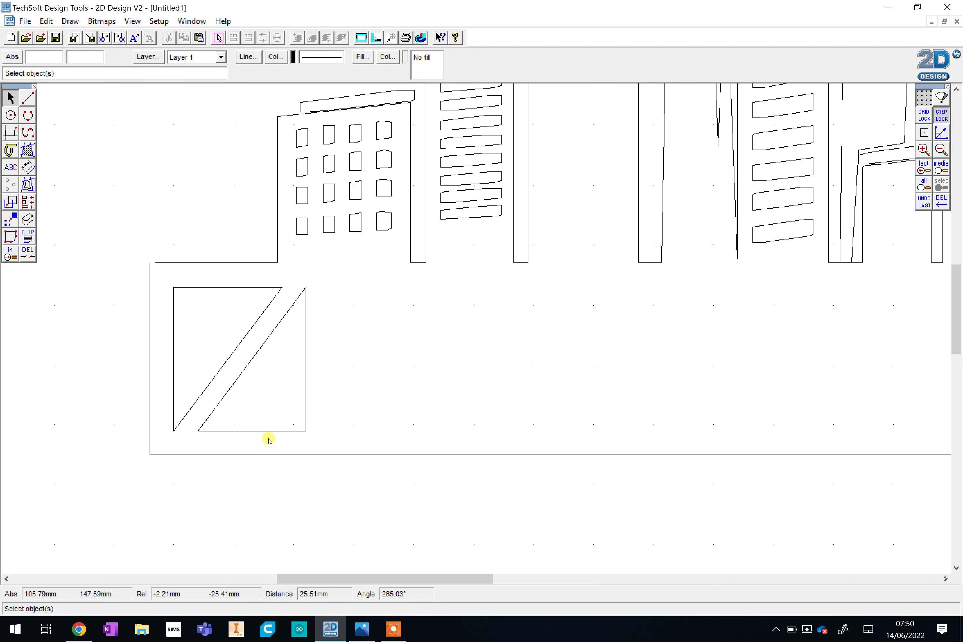
Step: Give both triangle outlines the blue custom line colour
drag(329, 435, 161, 281)
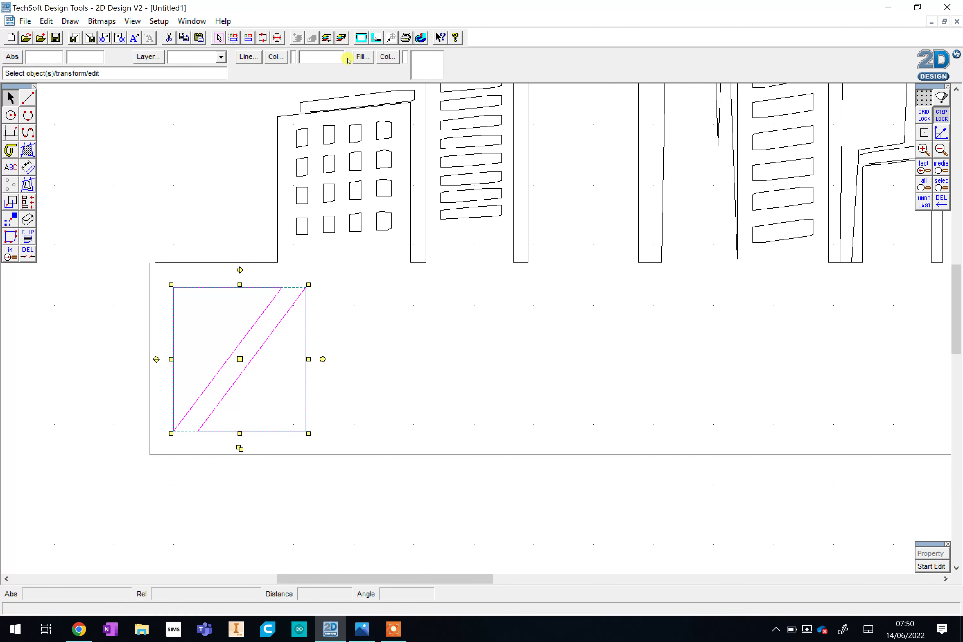
click(275, 58)
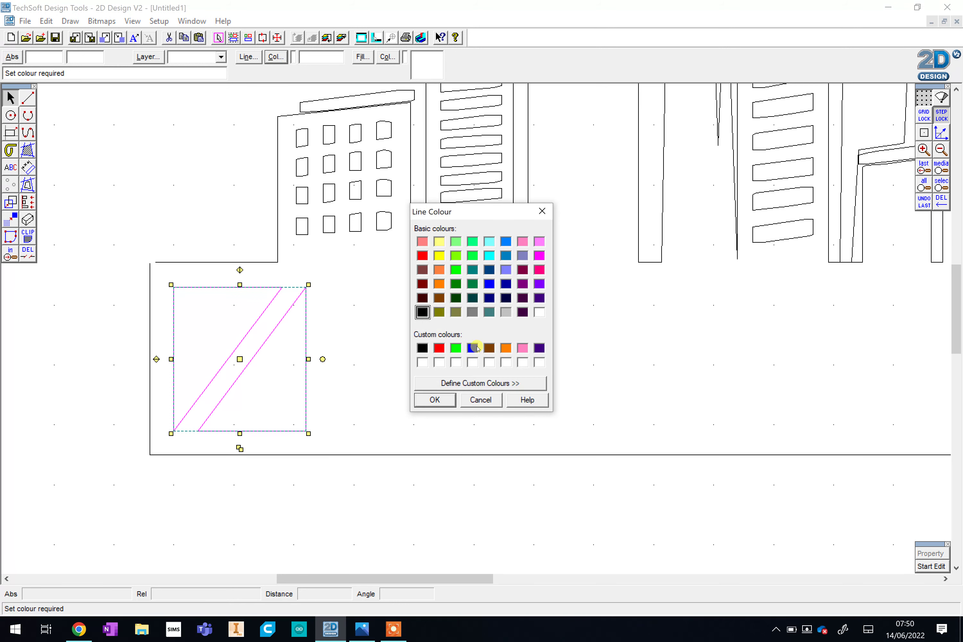
click(473, 347)
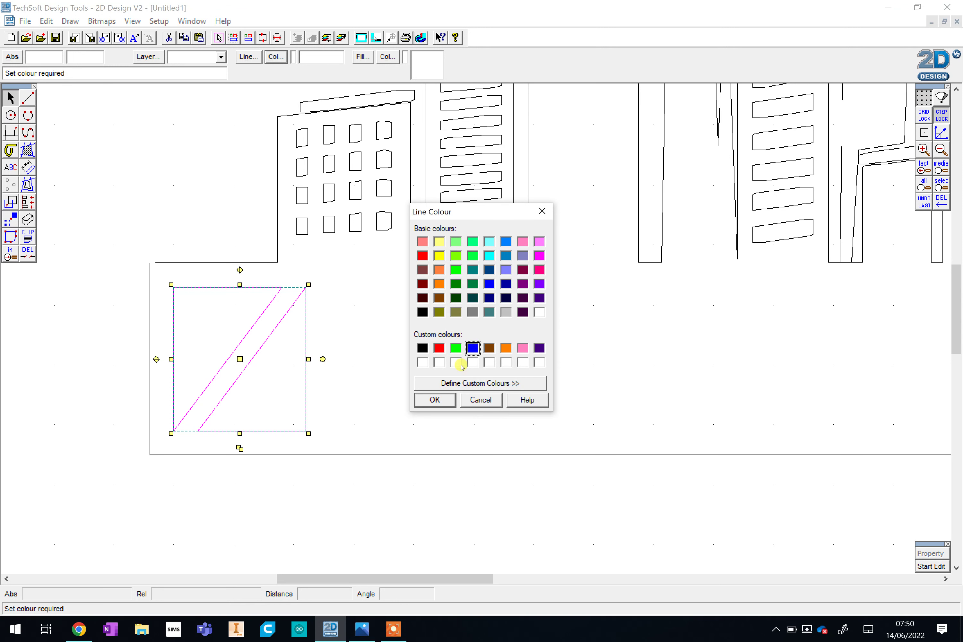
click(434, 401)
click(333, 533)
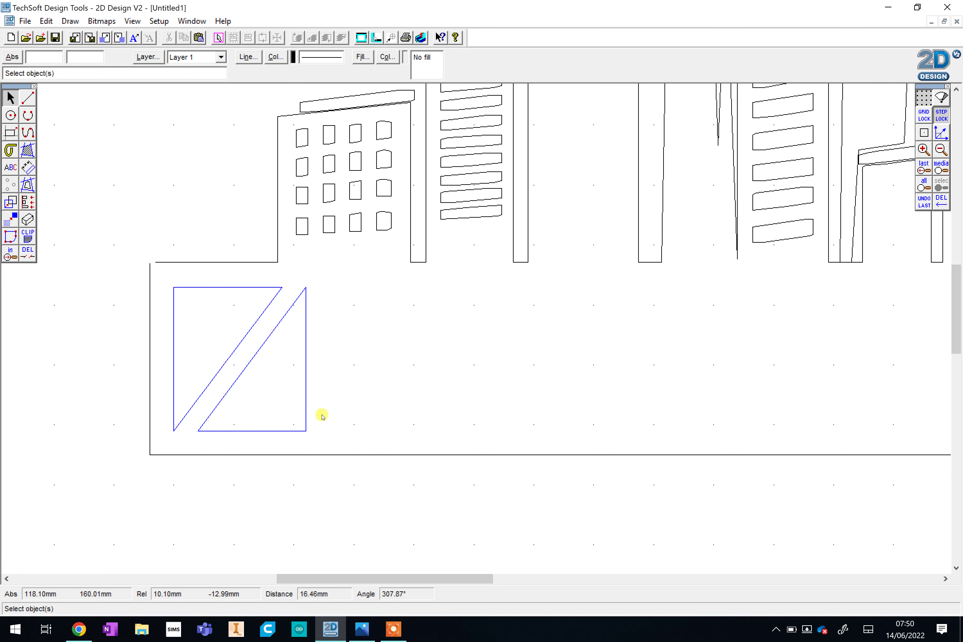
Step: Copy the blue triangle pair twice to the right, making three pairs along the base
drag(322, 440, 169, 283)
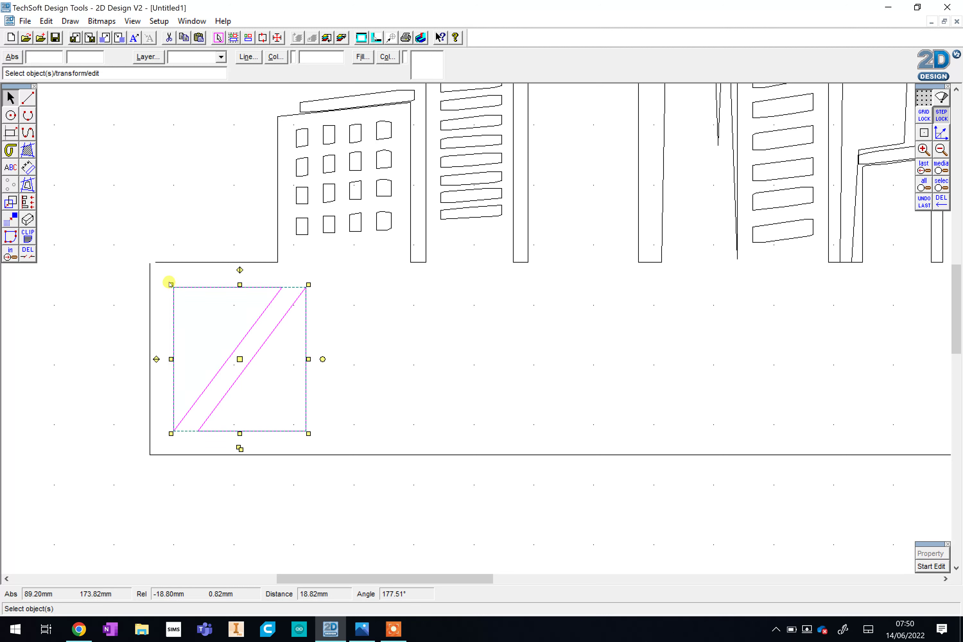
click(240, 450)
drag(299, 418, 382, 359)
click(389, 449)
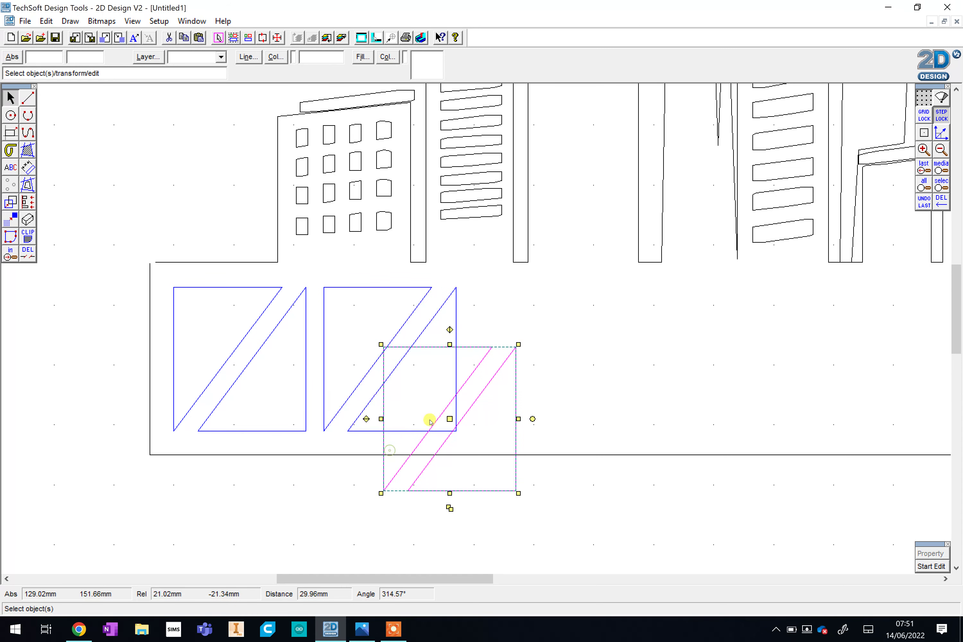
drag(450, 418, 536, 359)
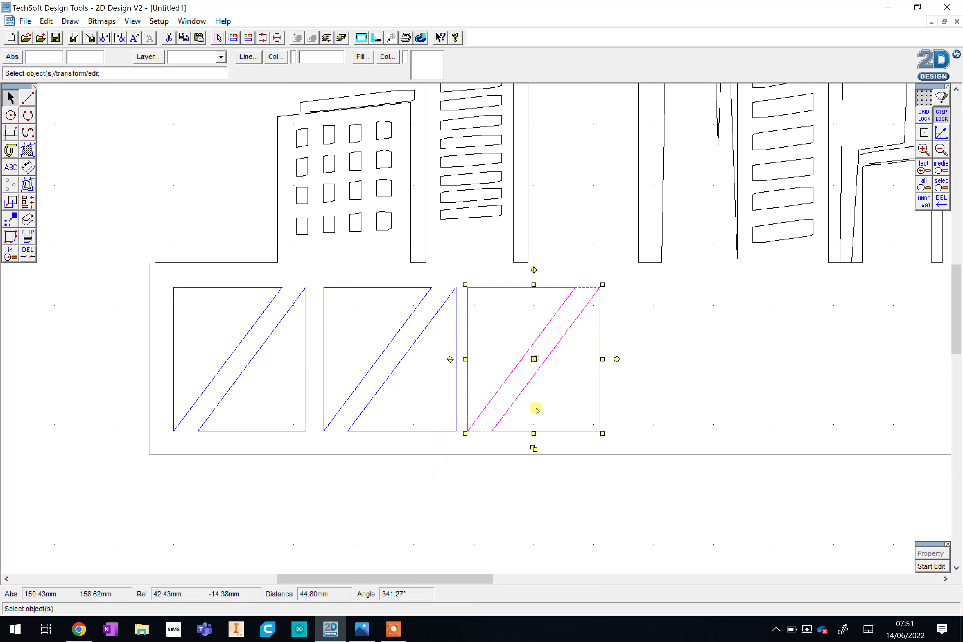
click(536, 485)
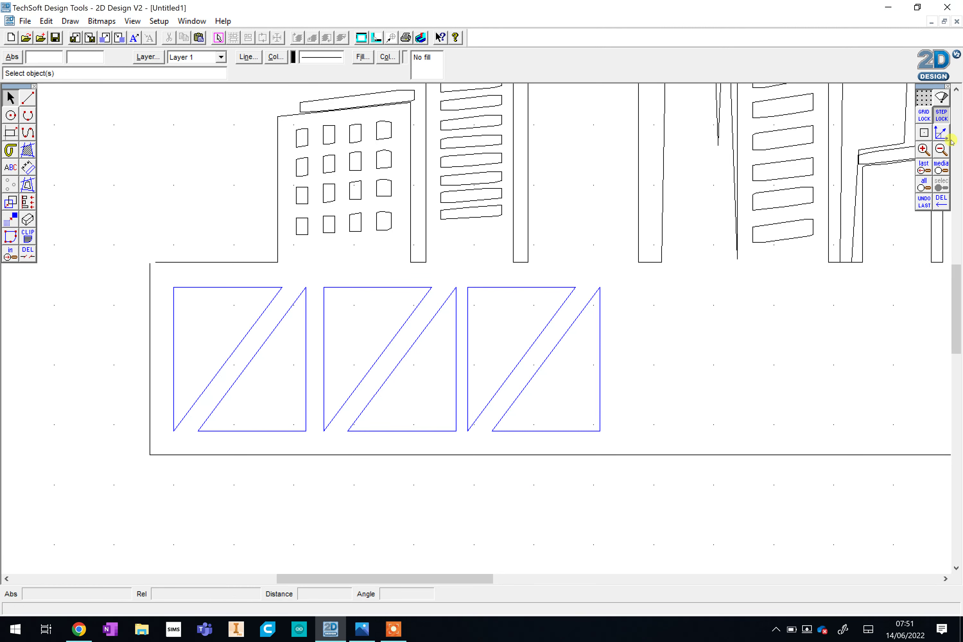
click(941, 149)
Step: Zoom out until the circle, skyline base with cutouts and bridge all fit in view
click(941, 149)
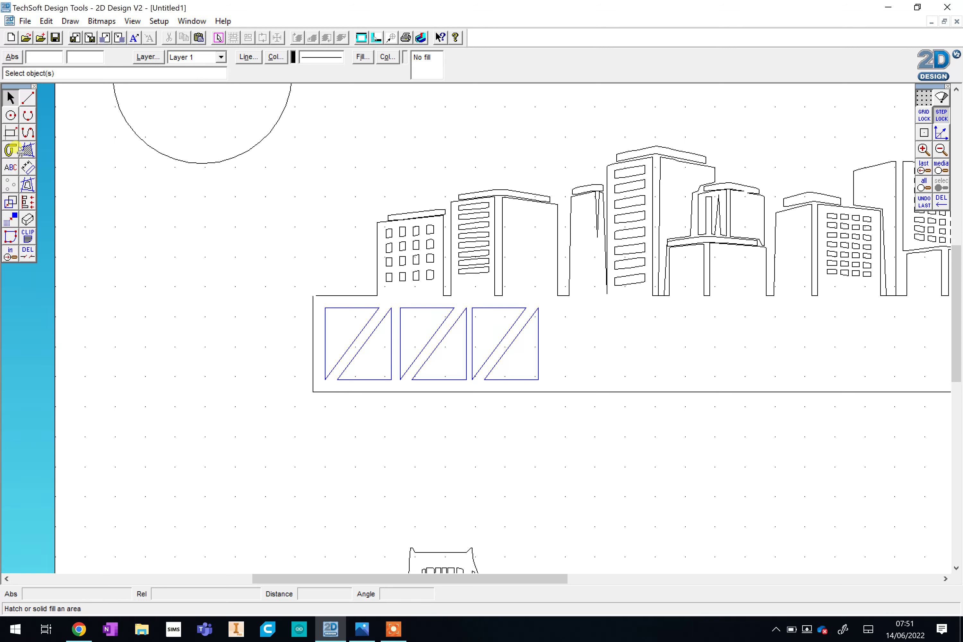
click(940, 149)
click(940, 150)
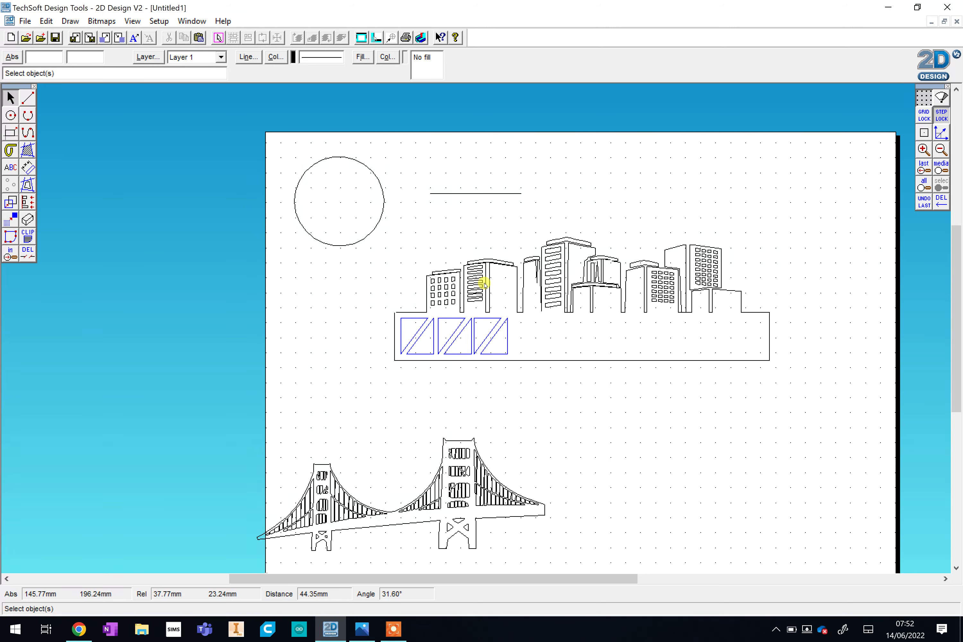
Step: Start Save As and browse to Work Submissions (L:) > Technology > F2 Laser Cutter
click(25, 21)
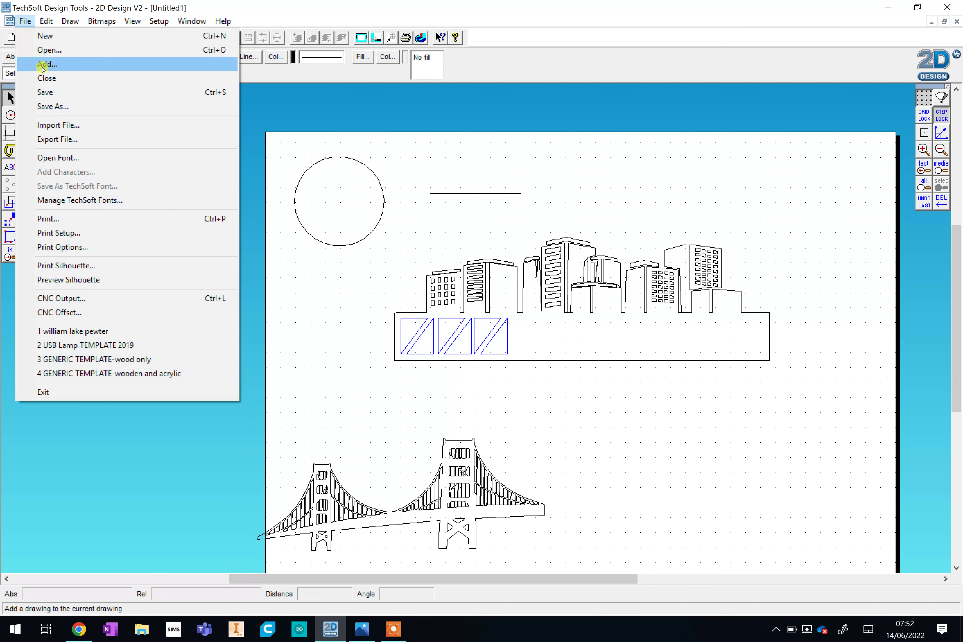
click(56, 106)
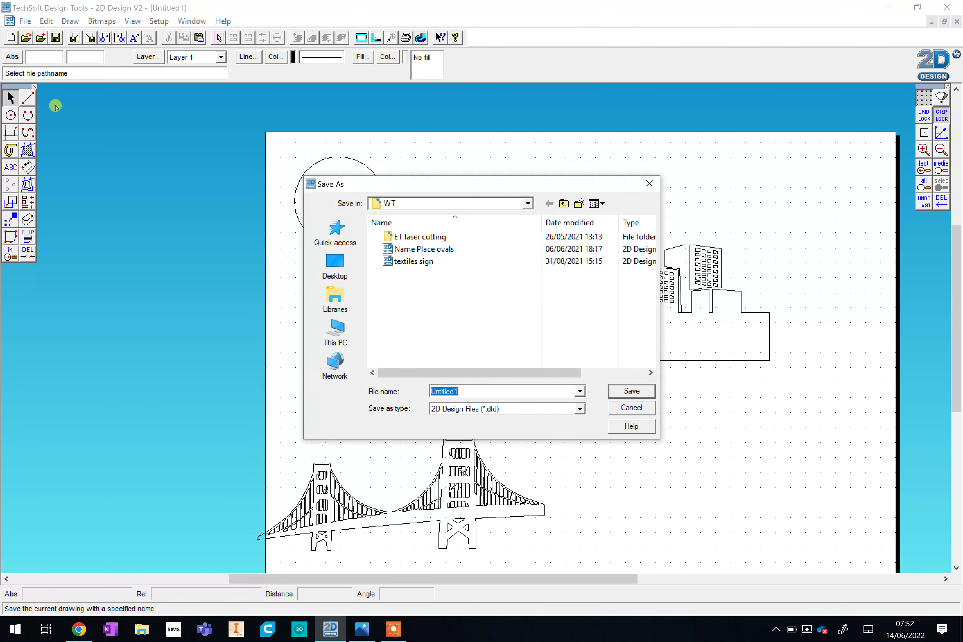
click(335, 336)
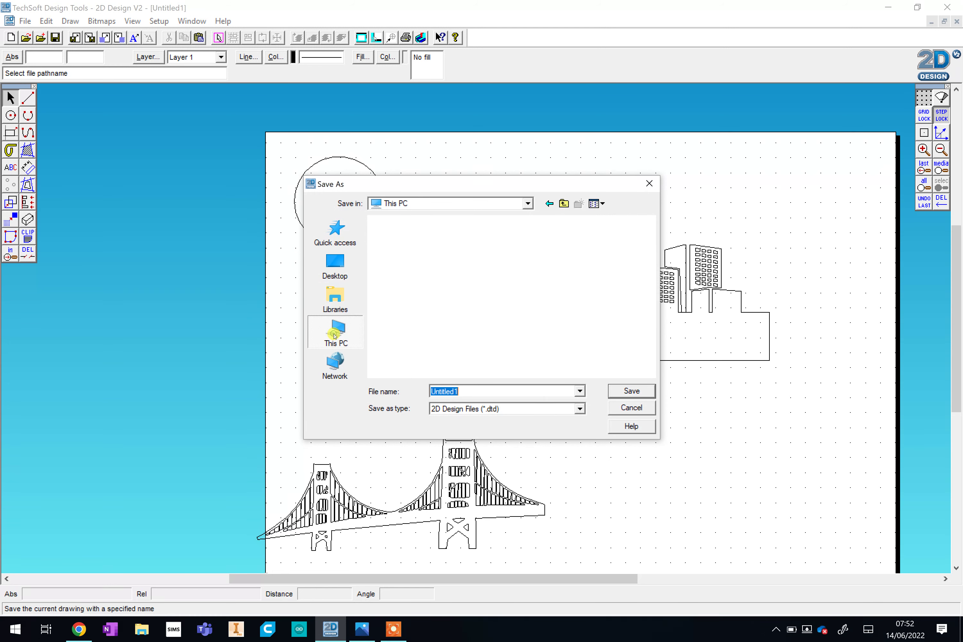
drag(651, 248, 651, 331)
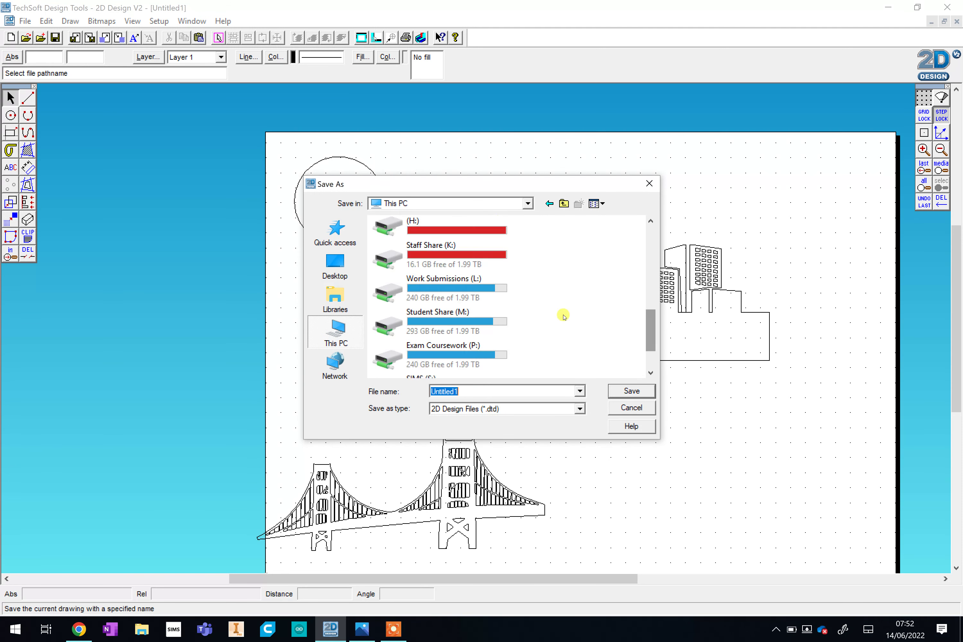
double_click(440, 295)
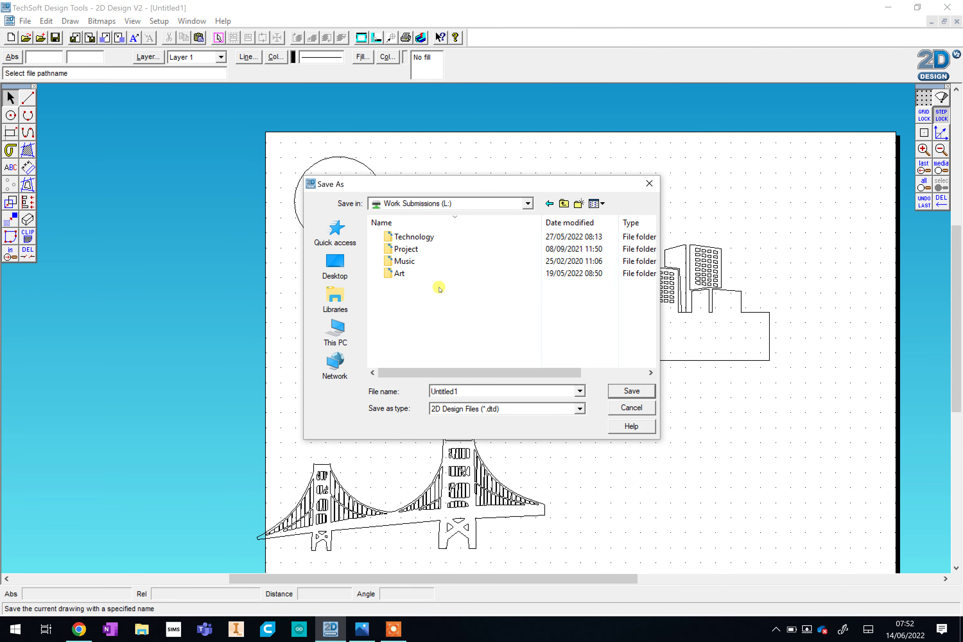
double_click(432, 238)
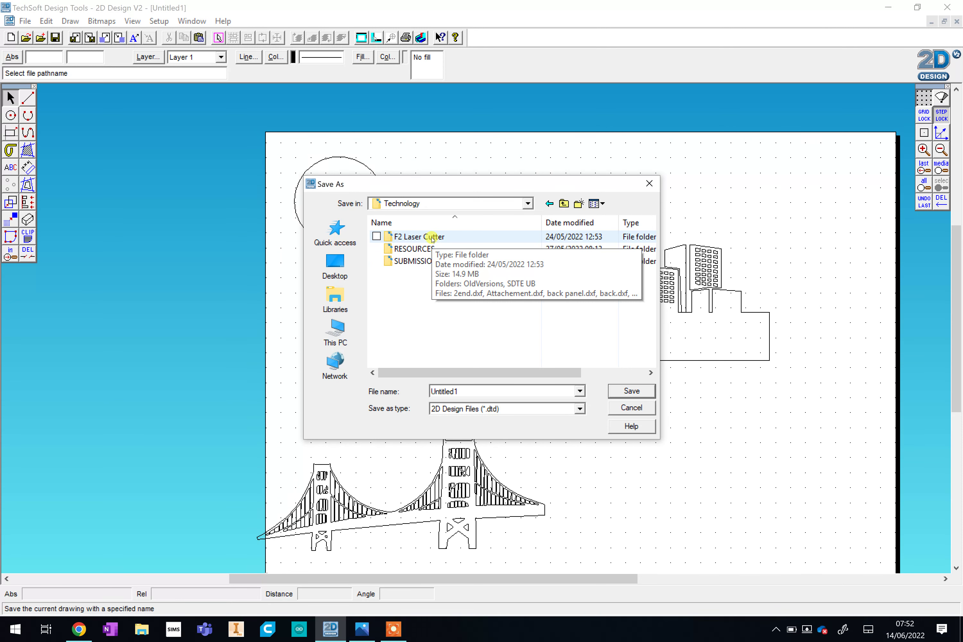
double_click(432, 238)
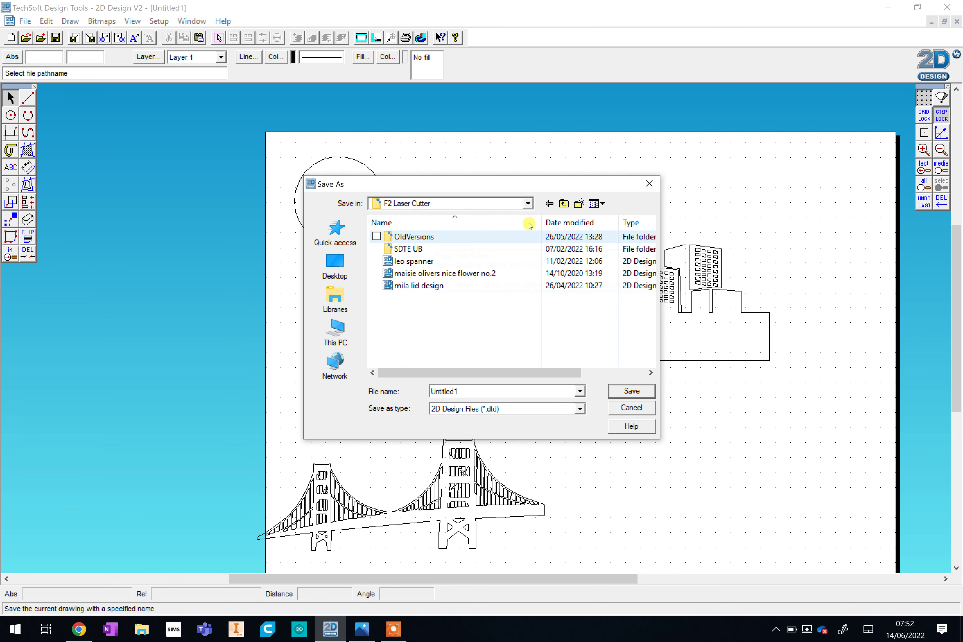
Step: Create a new folder named 'Year 10 Textiles' there and open it
click(578, 203)
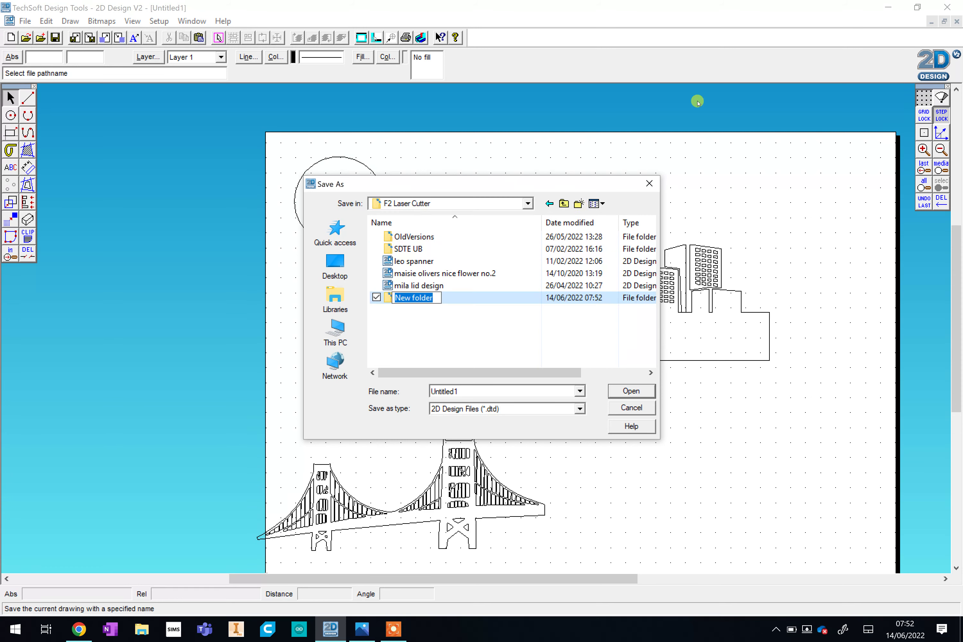
text(y)
key(BackSpace)
text(Year 10 Textiles)
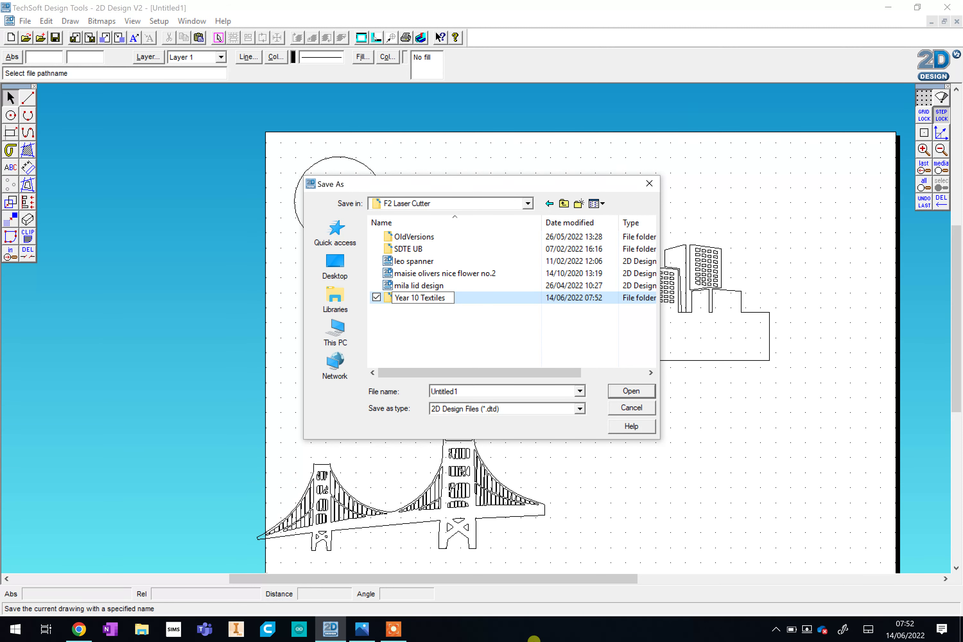
key(Return)
double_click(442, 299)
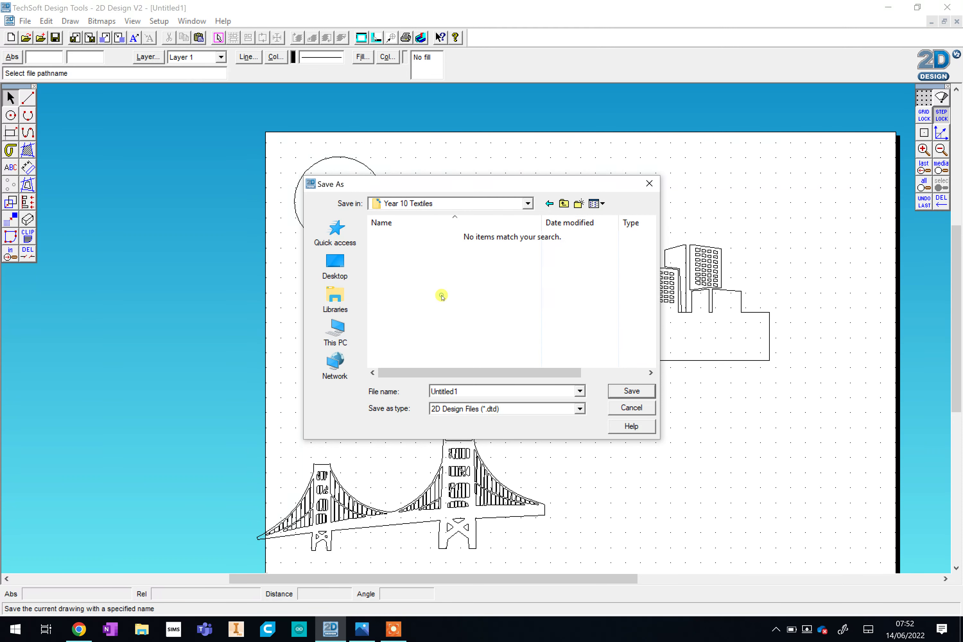
Step: Add class folders 10B and 10C, then enter the teacher's name as the file name
click(578, 203)
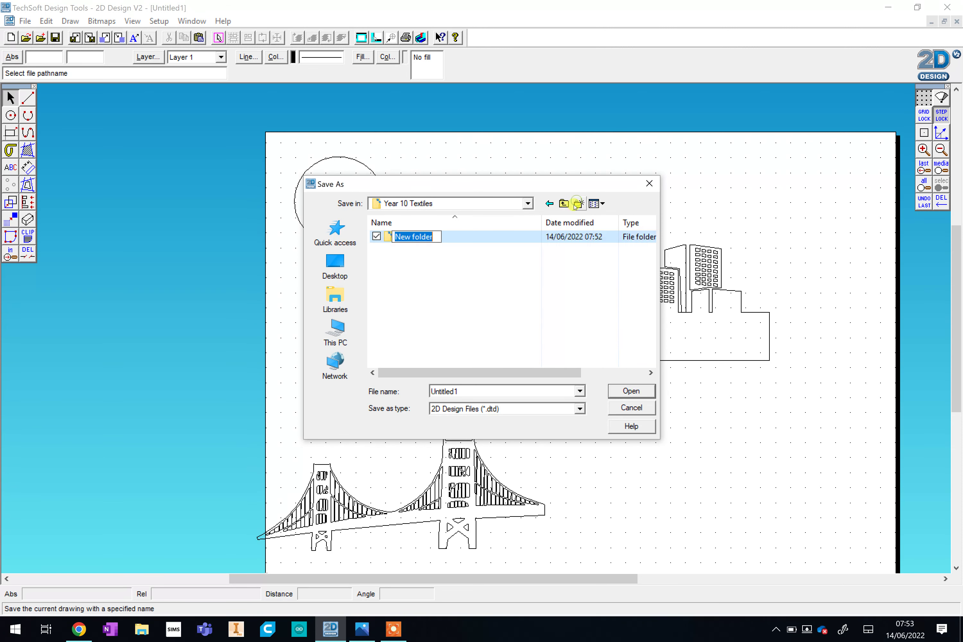
text(10B)
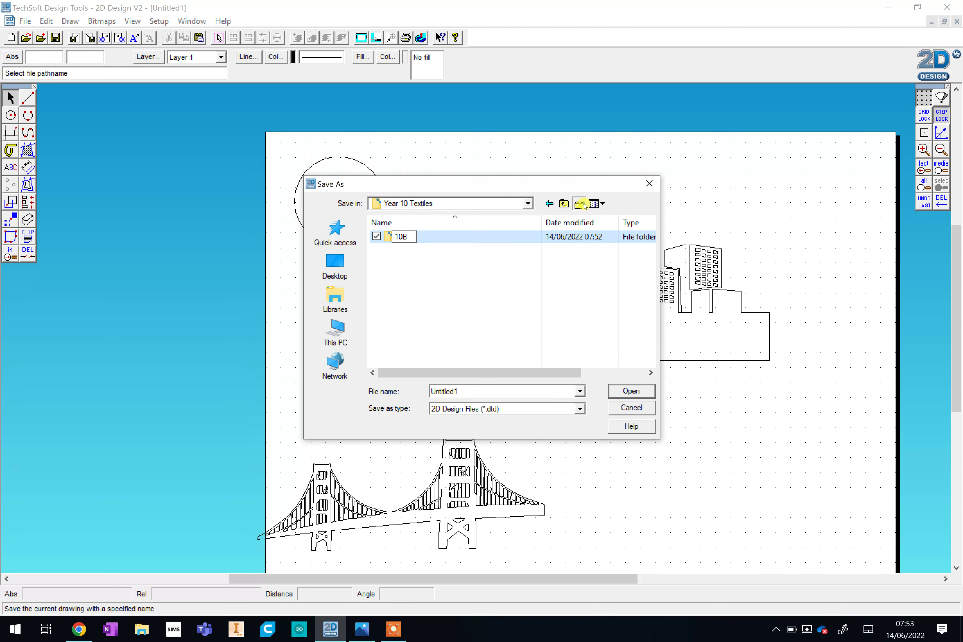
click(518, 253)
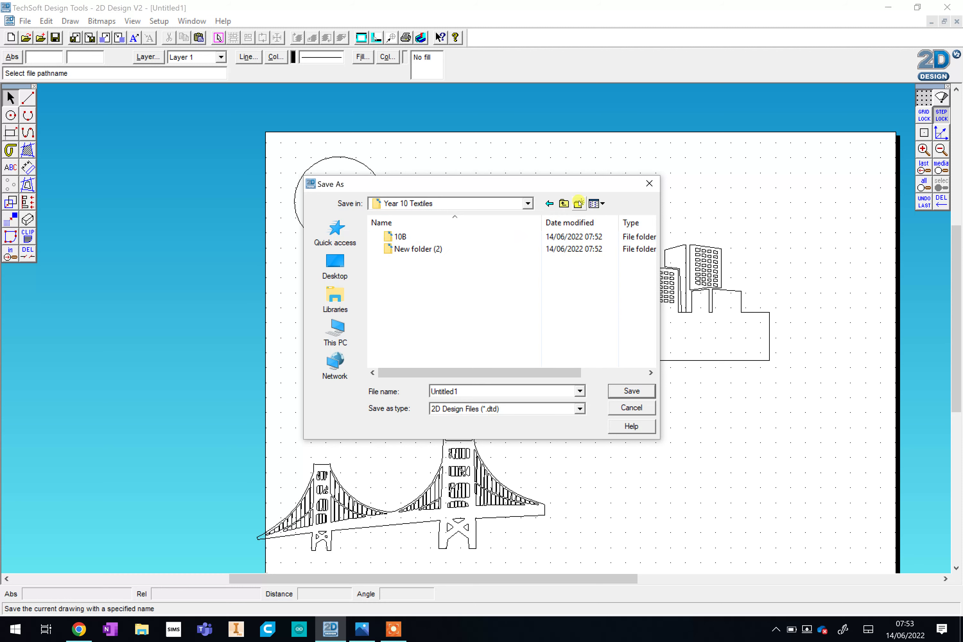
click(458, 247)
right_click(437, 249)
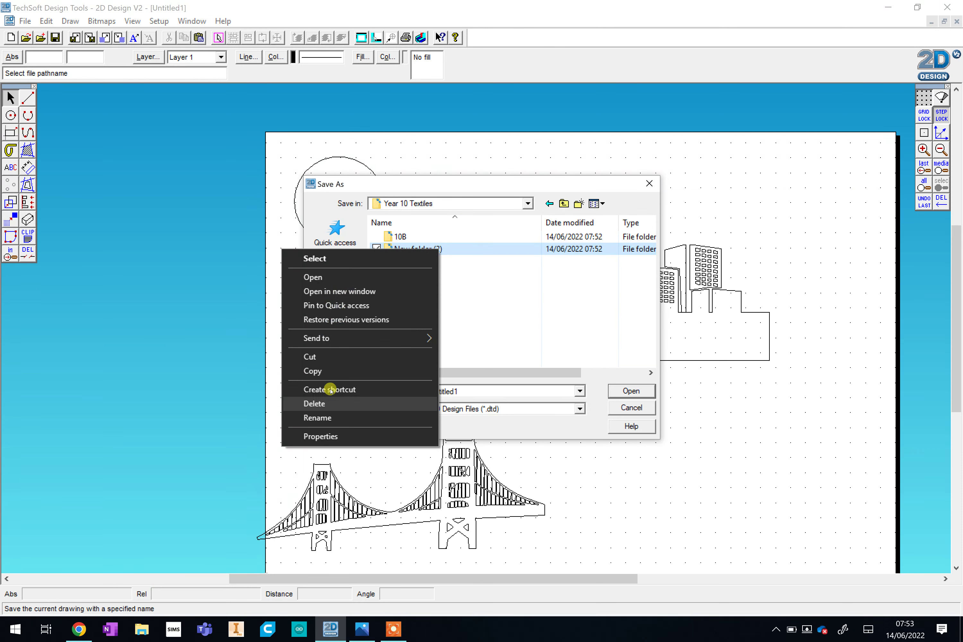
click(334, 417)
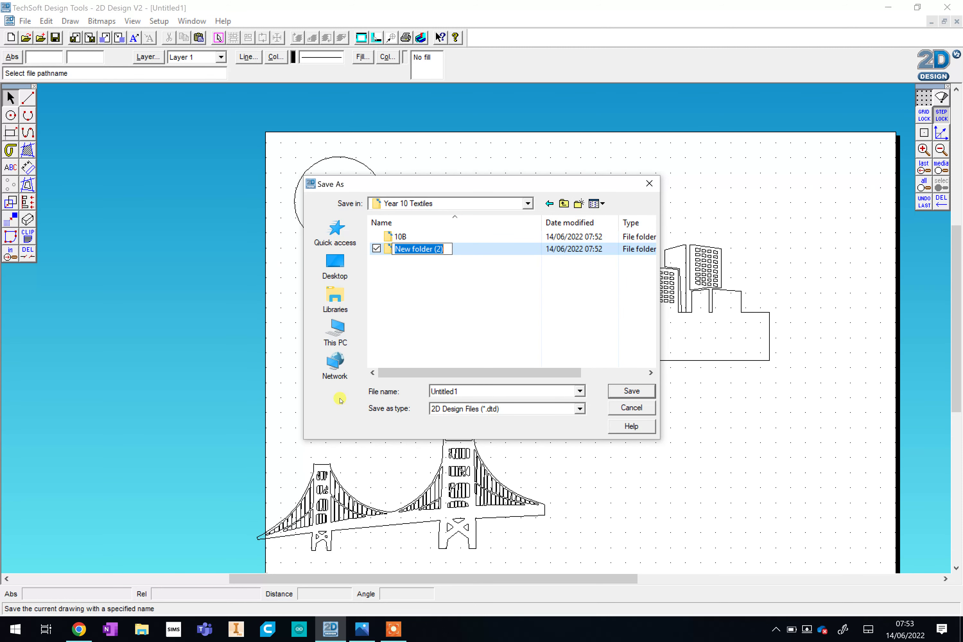
text(10C)
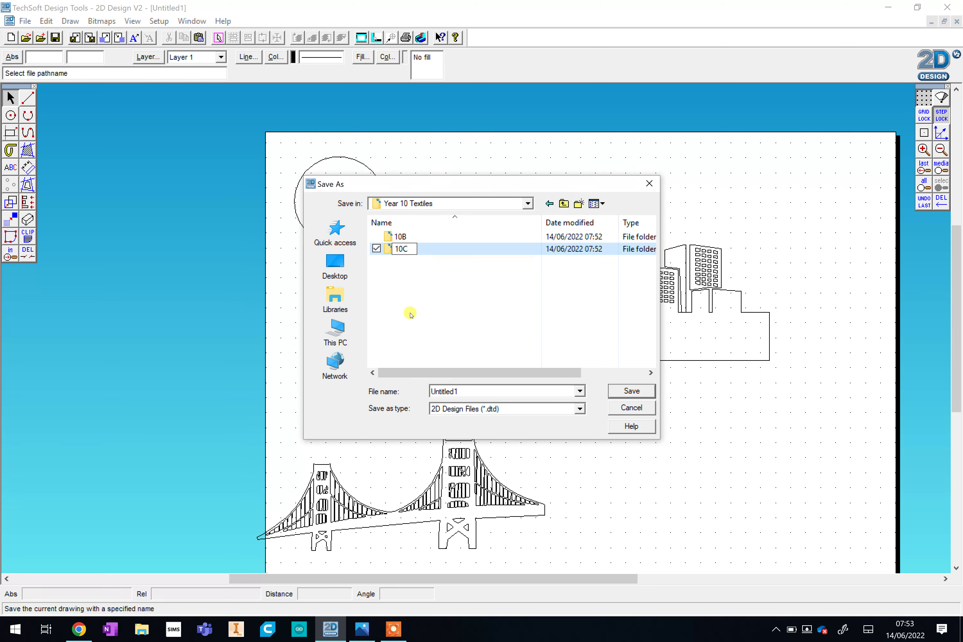
double_click(465, 392)
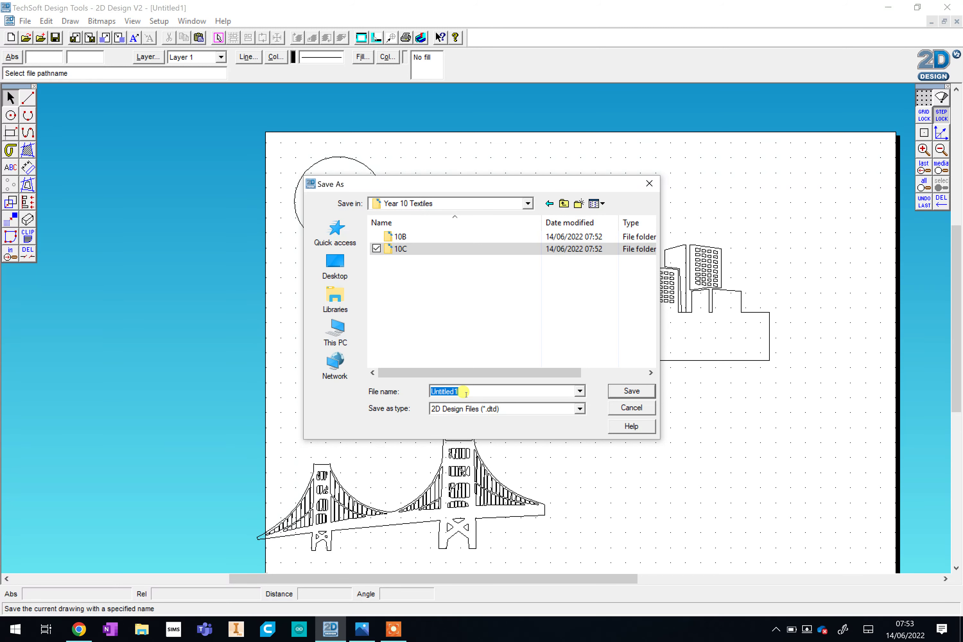
text(Mr Thomas)
Step: Save the cityscape as a .dtd file under the teacher's name
click(631, 391)
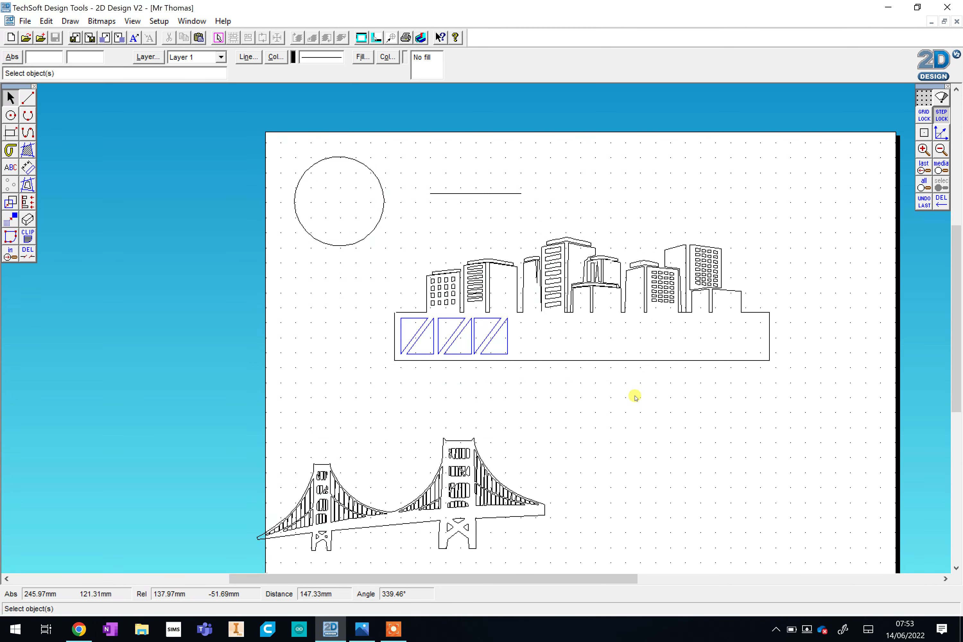